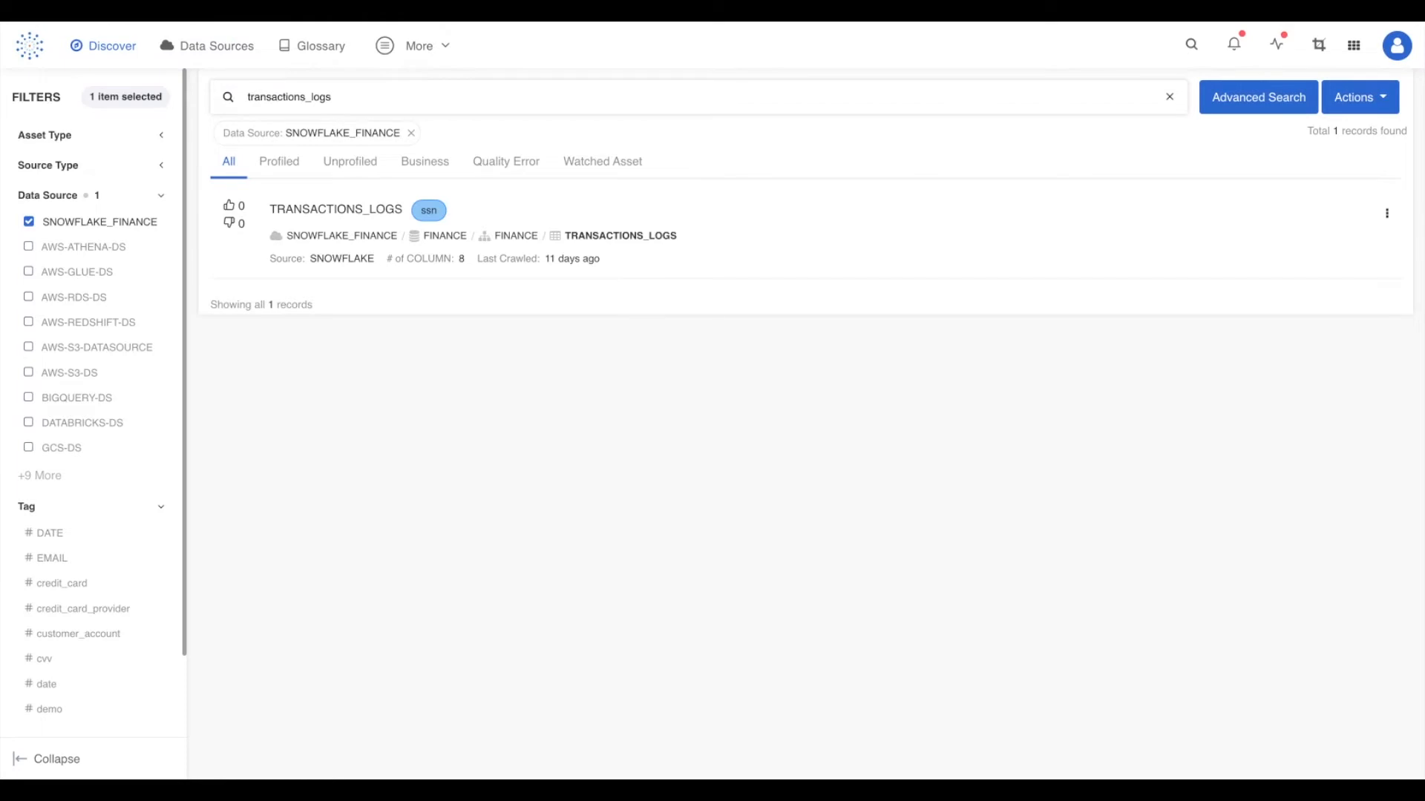
Search the SNOWFLAKE_FINANCE assets for credit_cards.
{"action": "left_click", "coordinate": [501, 87]}
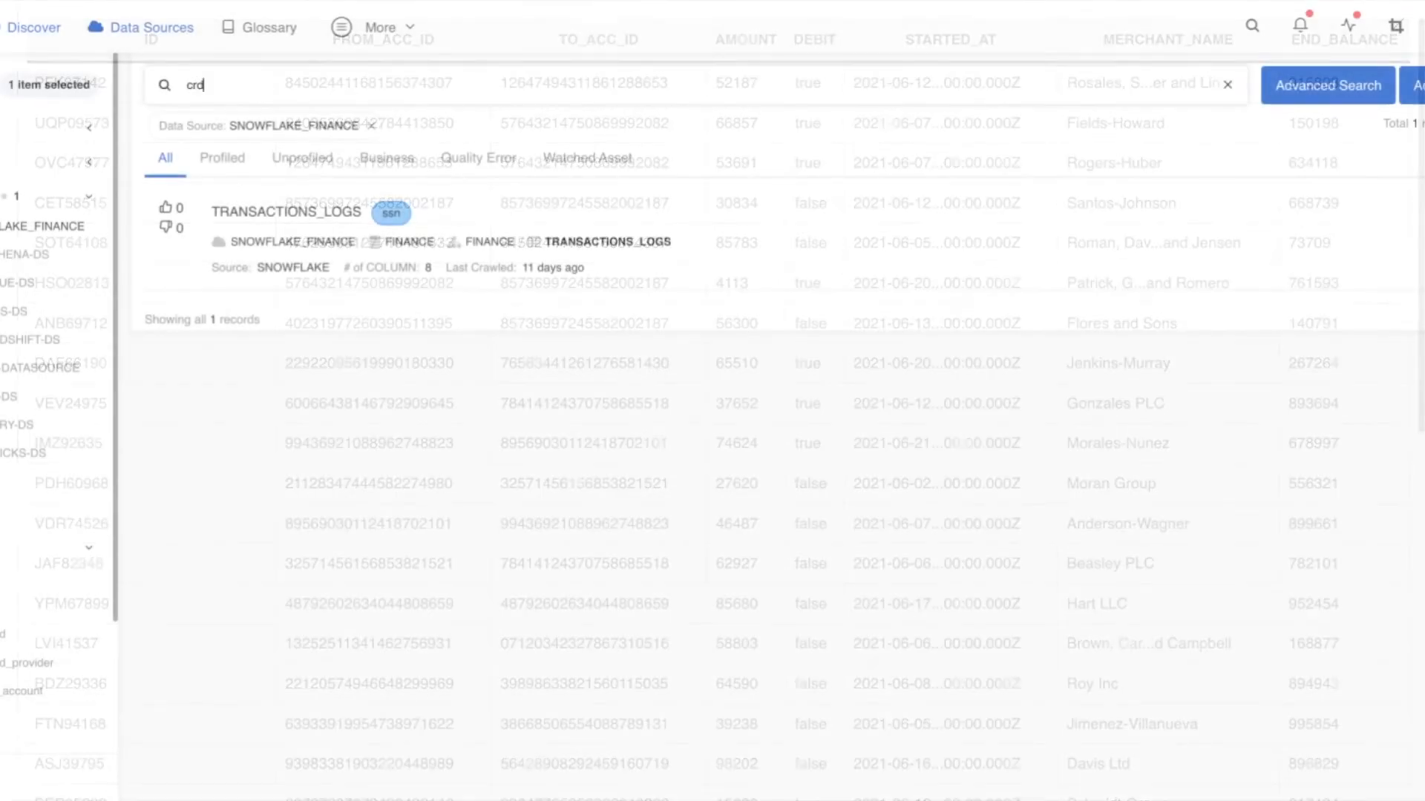
{"action": "type", "text": "edit_cards"}
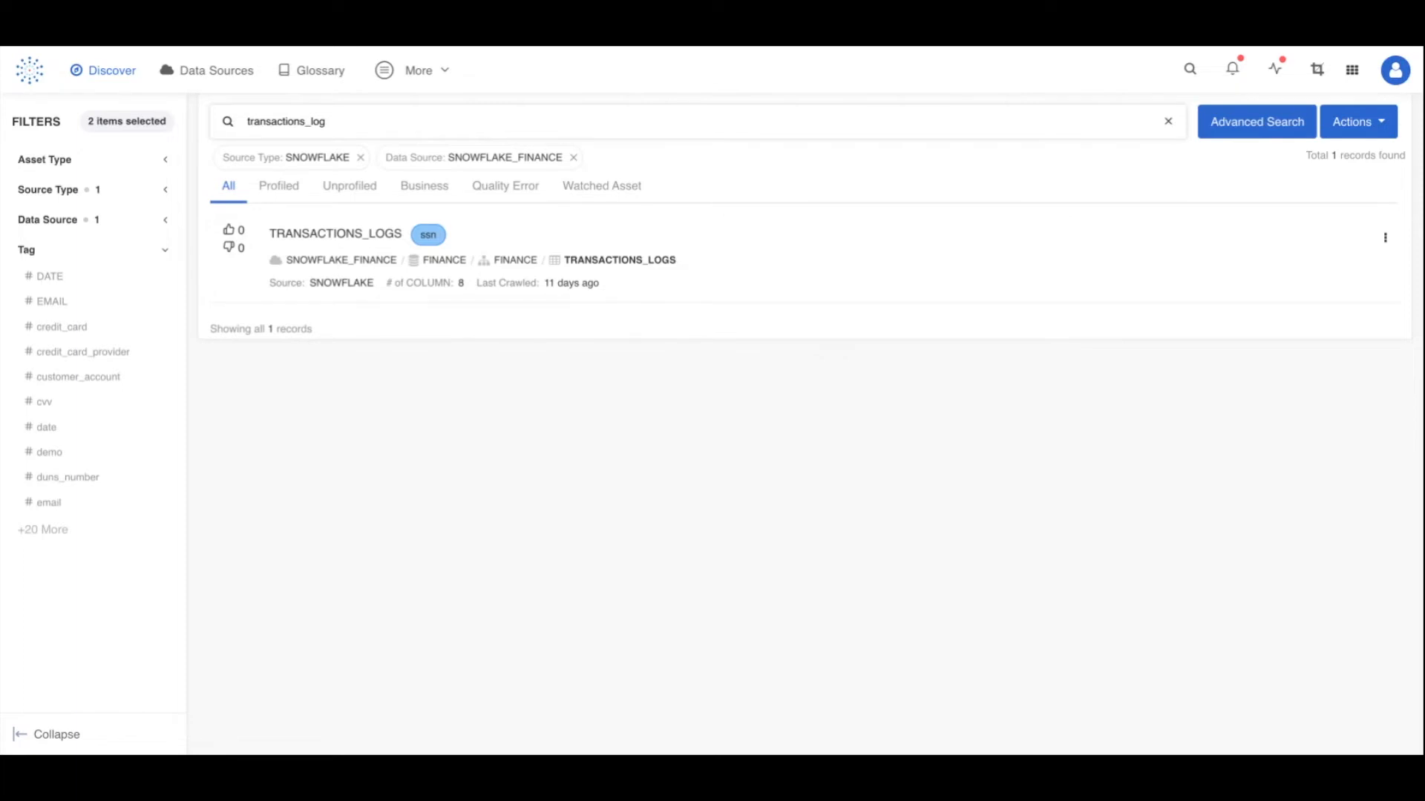
Start a new business entity and name it debit_amount_per_account.
{"action": "left_click", "coordinate": [1358, 121]}
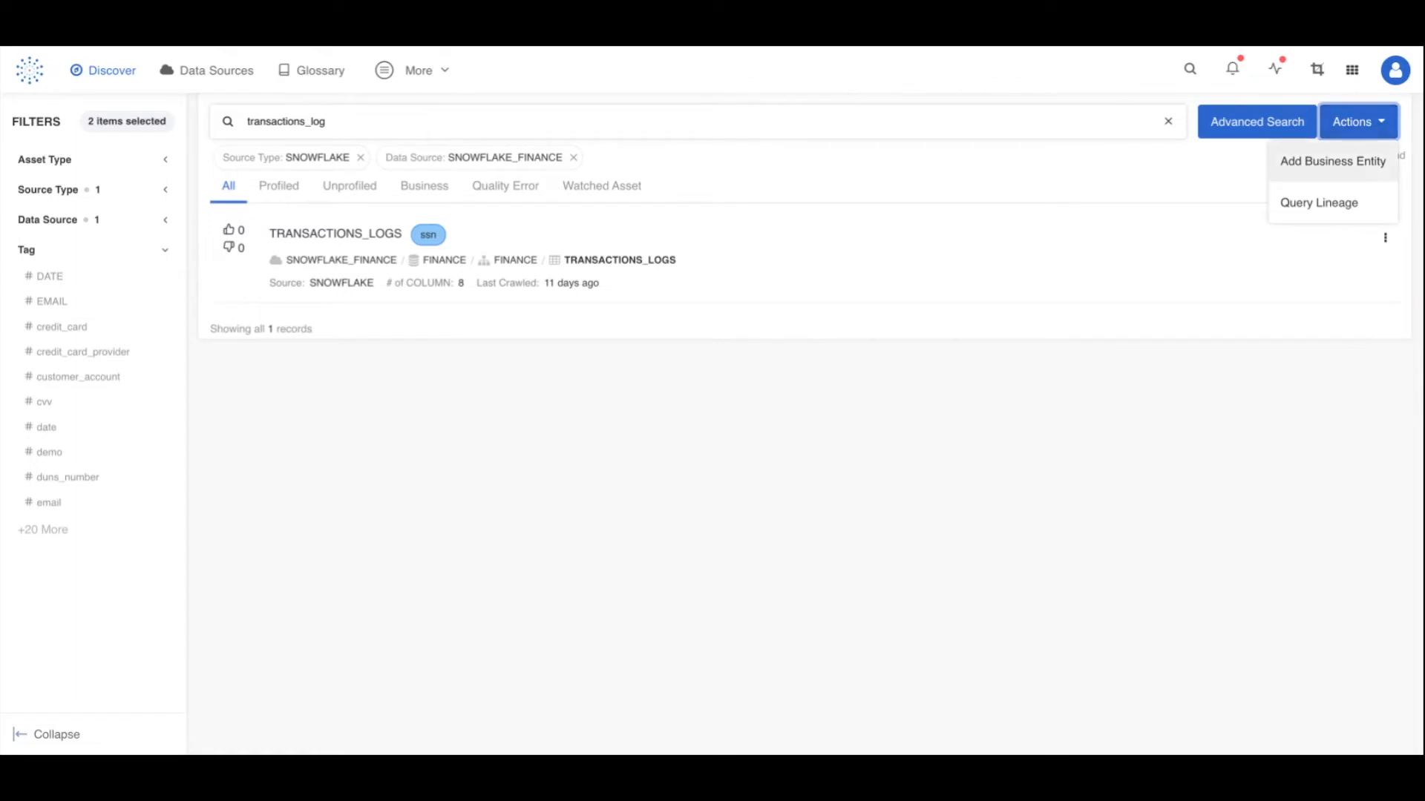
{"action": "left_click", "coordinate": [1333, 161]}
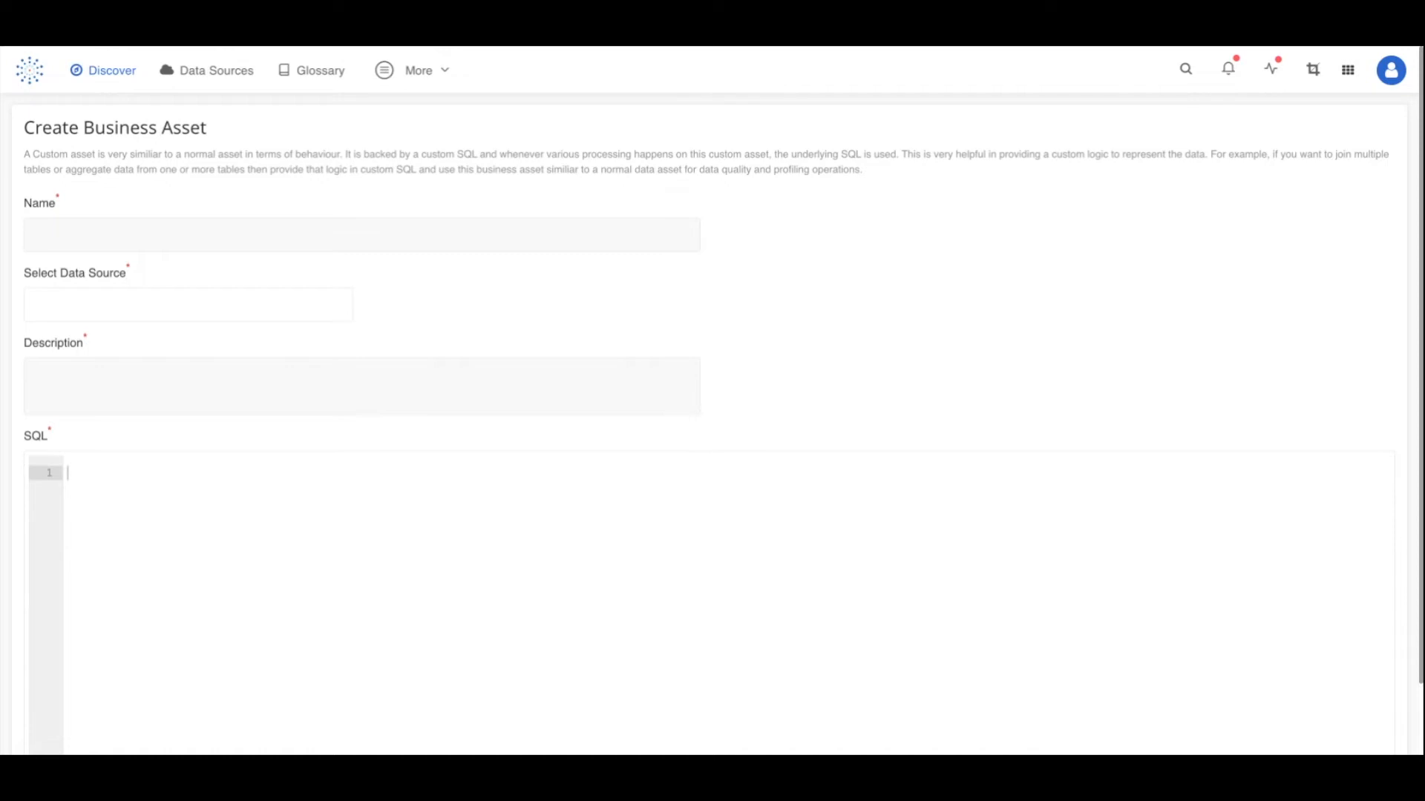
{"action": "type", "text": "debit_amount_per_account"}
Assign the business asset to data source SNOWFLAKE_FINANCE, database FINANCE and schema FINANCE.
{"action": "key", "text": "Tab"}
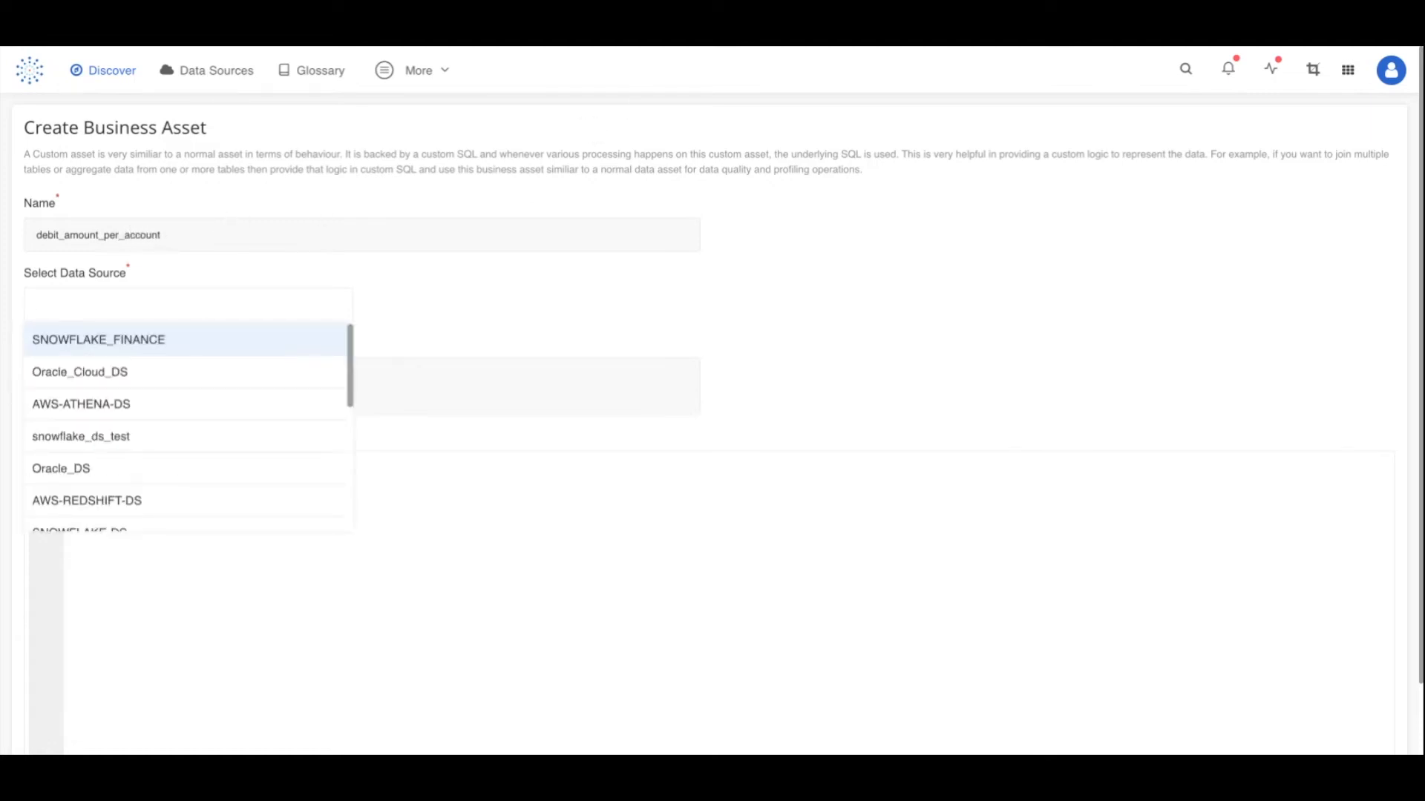
{"action": "key", "text": "Return"}
{"action": "key", "text": "Tab"}
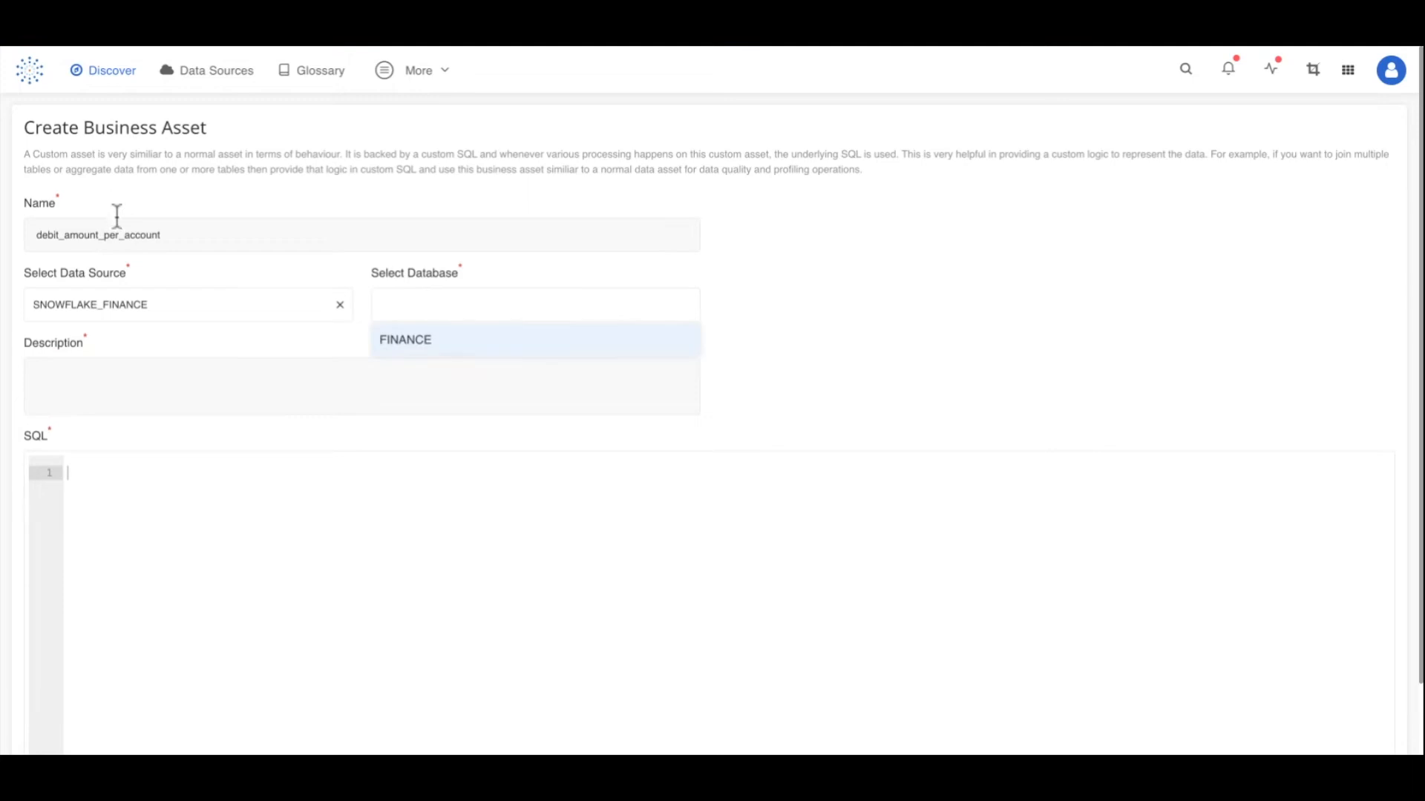
{"action": "key", "text": "Return"}
{"action": "key", "text": "Tab"}
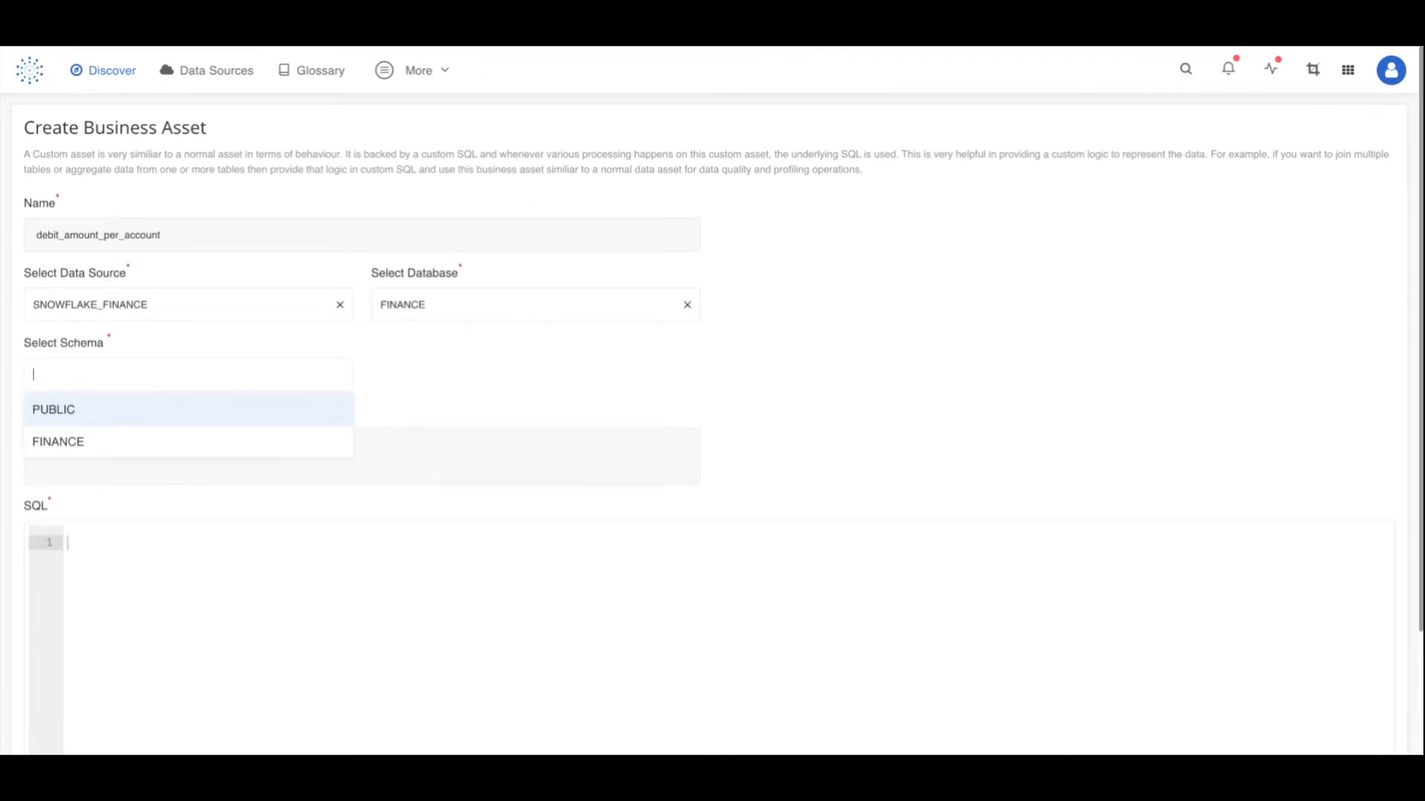
{"action": "key", "text": "Down"}
{"action": "key", "text": "Return"}
Describe the asset as "check the total debit amount per account" and enter SQL summing TRANSACTIONS_LOGS AMOUNT as total_debit where DEBIT=TRUE, grouped by FROM_ACC_ID.
{"action": "key", "text": "Tab"}
{"action": "type", "text": "check the total debit amount per account"}
{"action": "key", "text": "Tab"}
{"action": "type", "text": "SELECT TL.FROM_ACC_ID, SUM(TL.AMOUNT) total_debit FROM FINANCE.FINANCE.TRANSACTIONS_LOGS TL WHERE TL.DEBIT=TRUE GROUP BY TL.FROM_ACC_ID;"}
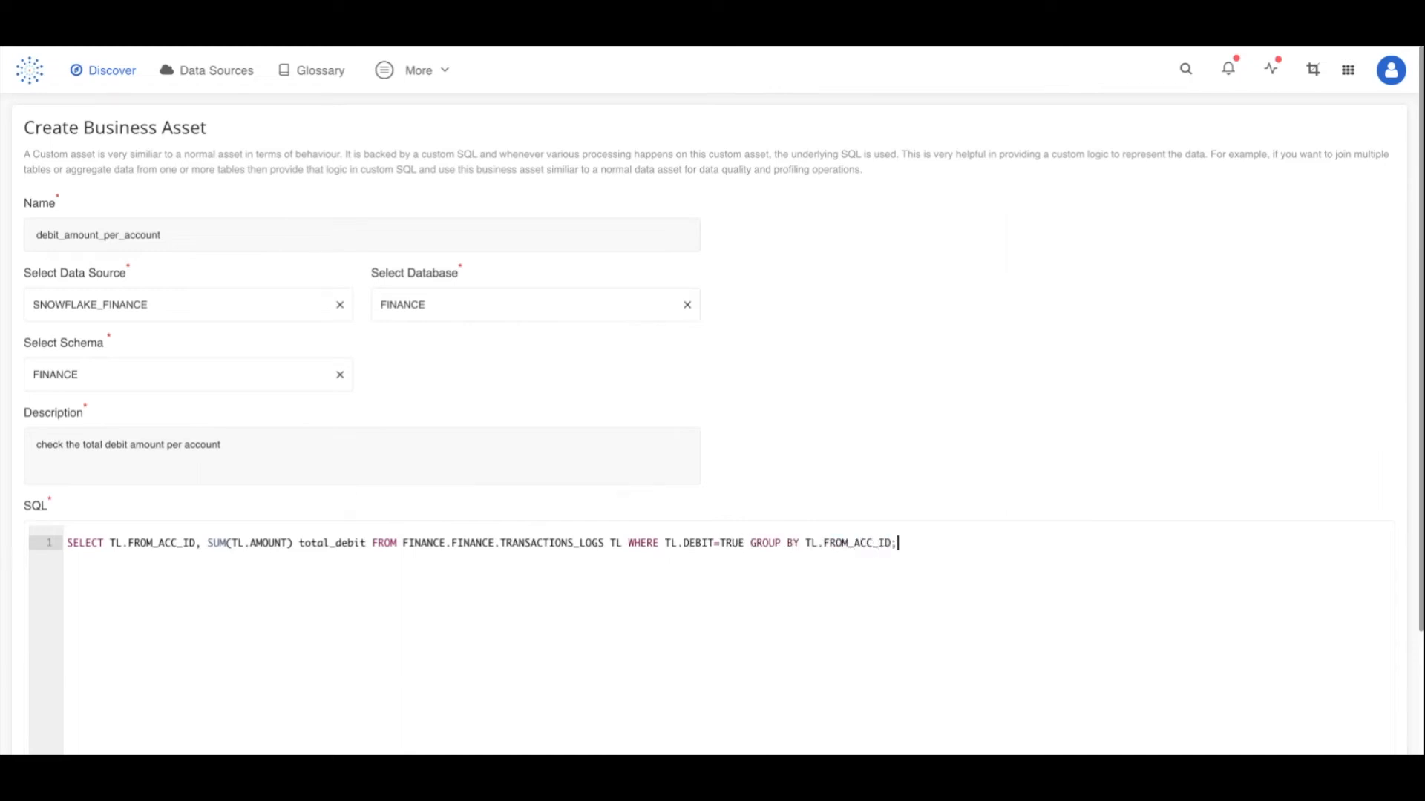
Preview the sample data returned by the asset's SQL and save the business asset.
{"action": "scroll", "coordinate": [710, 423], "scroll_direction": "down", "scroll_amount": 2}
{"action": "left_click", "coordinate": [1240, 715]}
{"action": "scroll", "coordinate": [709, 423], "scroll_direction": "down", "scroll_amount": 4}
{"action": "scroll", "coordinate": [709, 423], "scroll_direction": "down", "scroll_amount": 3}
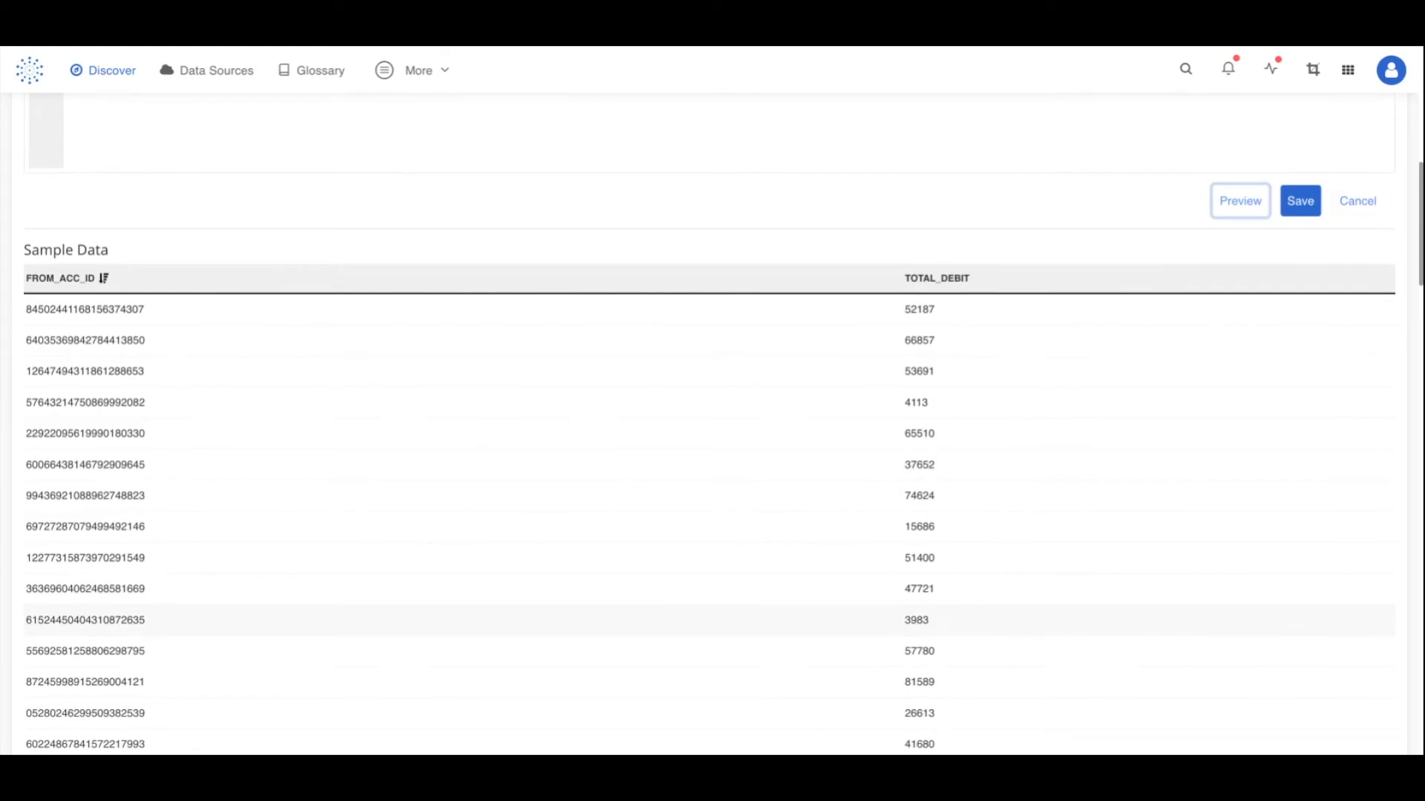
{"action": "scroll", "coordinate": [709, 423], "scroll_direction": "down", "scroll_amount": 1}
{"action": "scroll", "coordinate": [709, 423], "scroll_direction": "up", "scroll_amount": 6}
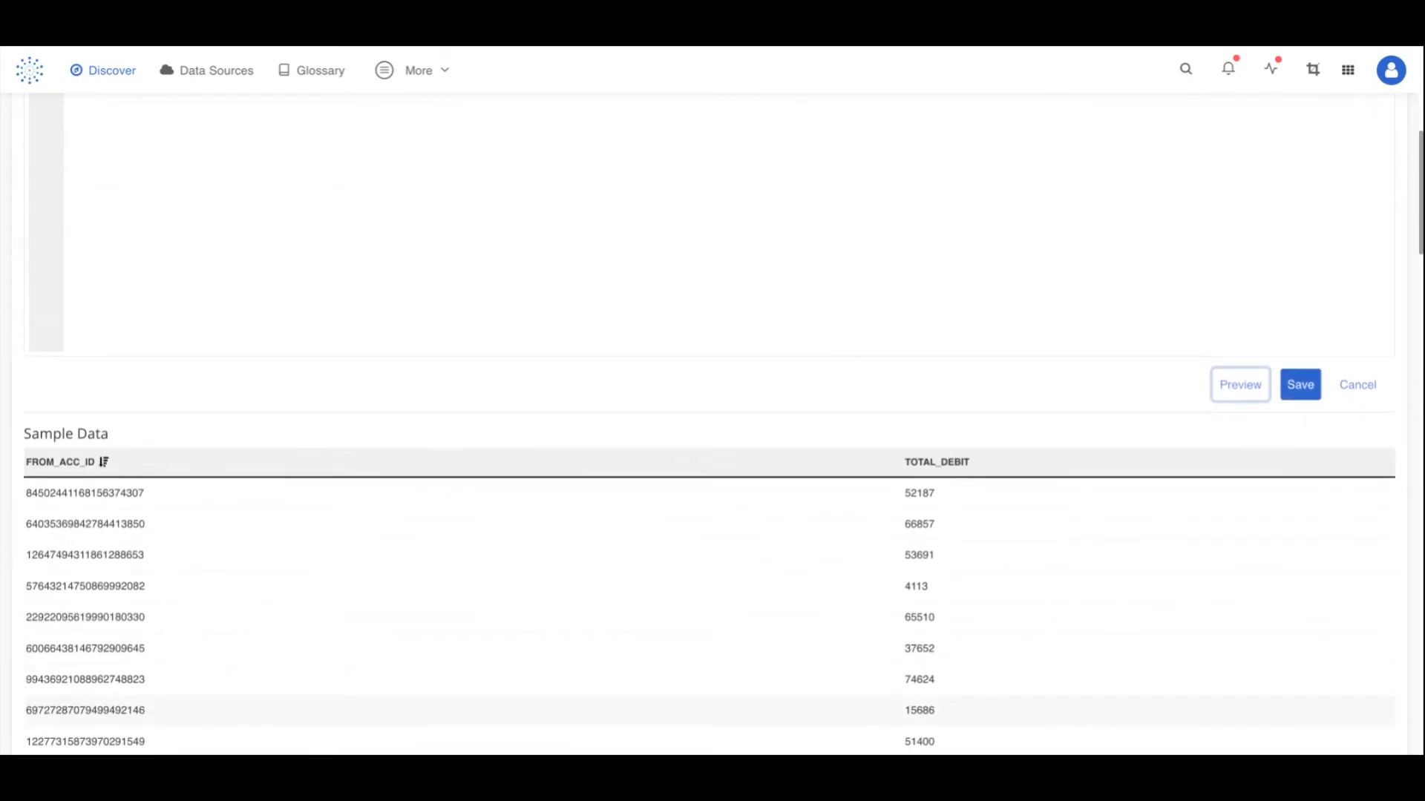
{"action": "scroll", "coordinate": [709, 705], "scroll_direction": "up", "scroll_amount": 1}
{"action": "left_click", "coordinate": [1300, 548]}
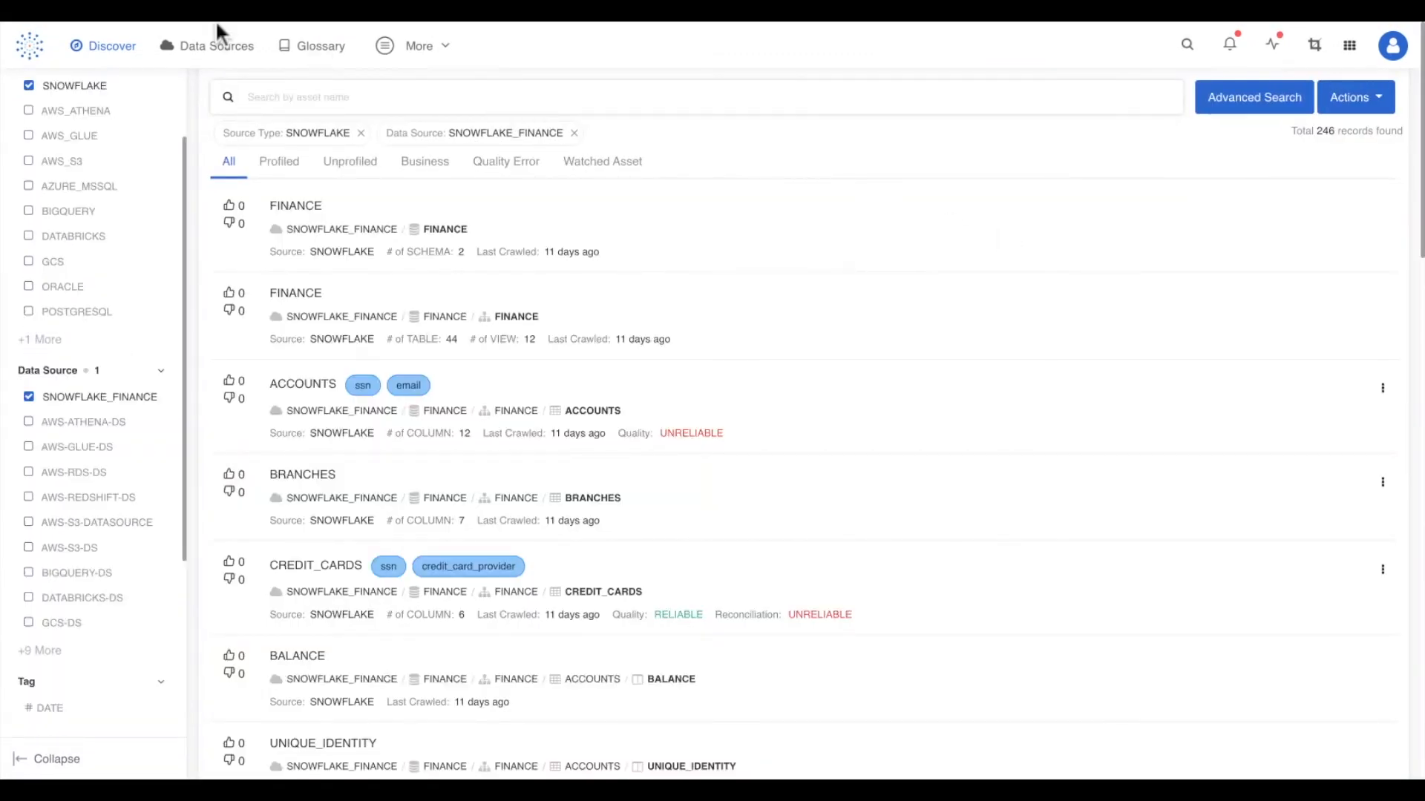
Start a reconciliation policy with the first debit_amount_per_account business asset as source and the CREDIT_CARDS table as sink.
{"action": "left_click", "coordinate": [424, 162]}
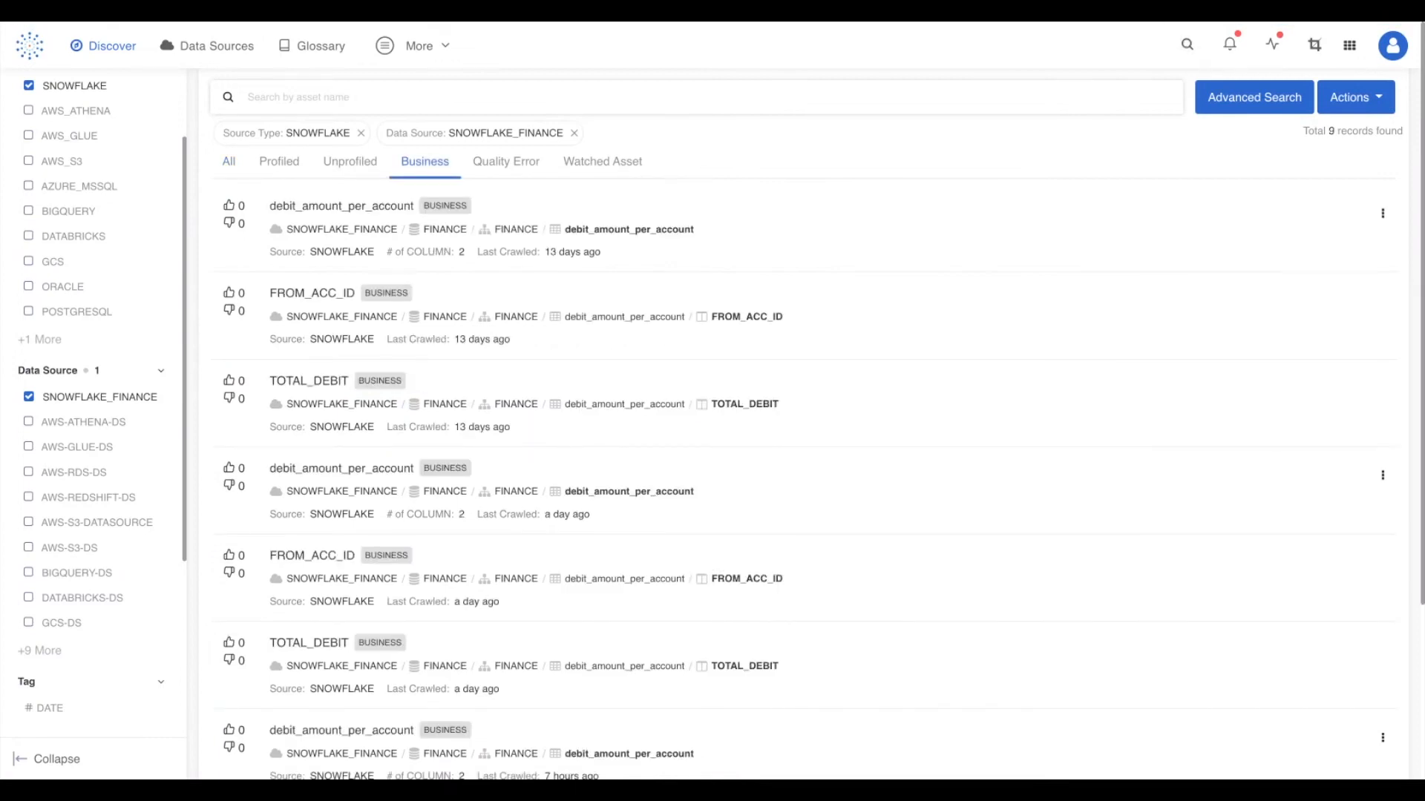
{"action": "left_click", "coordinate": [1382, 213]}
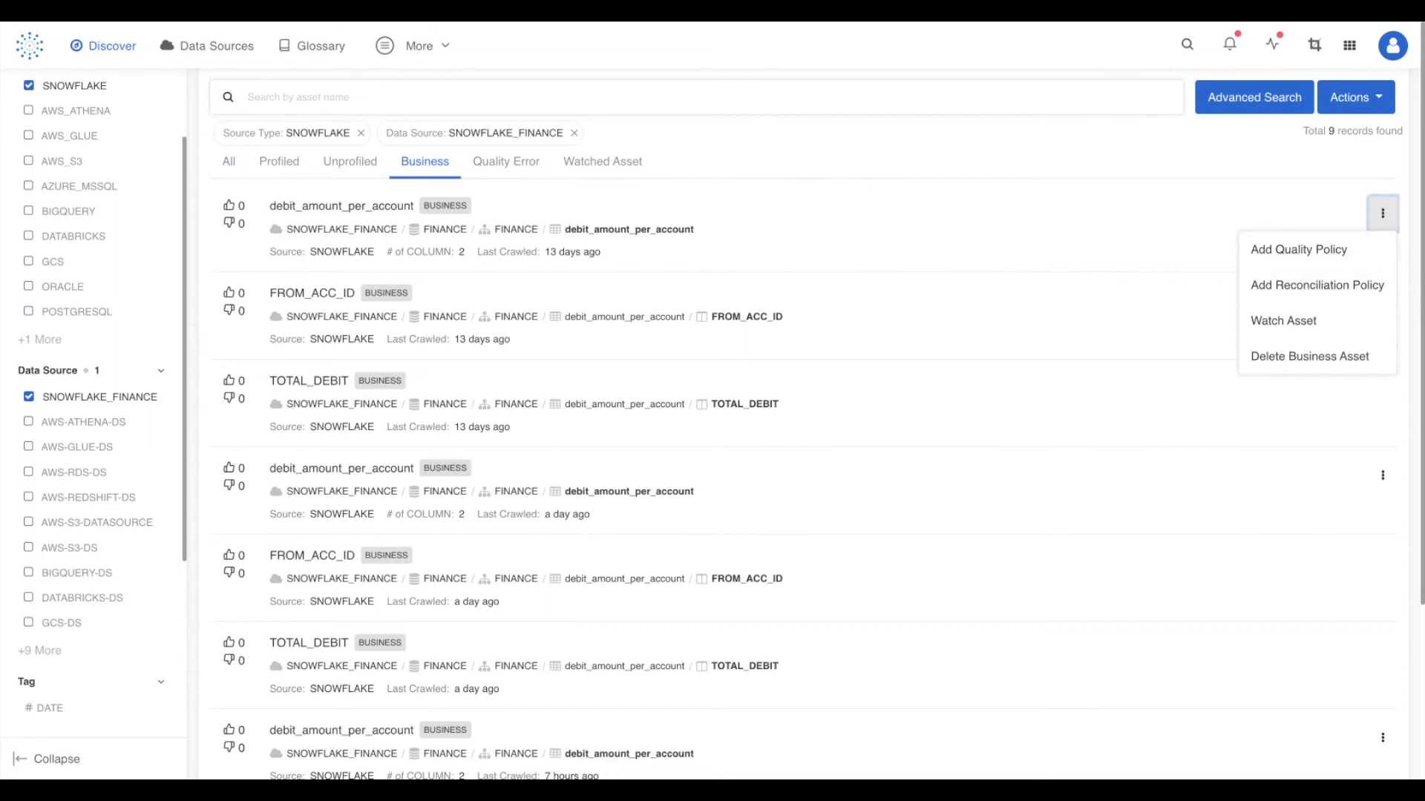
{"action": "left_click", "coordinate": [1317, 284]}
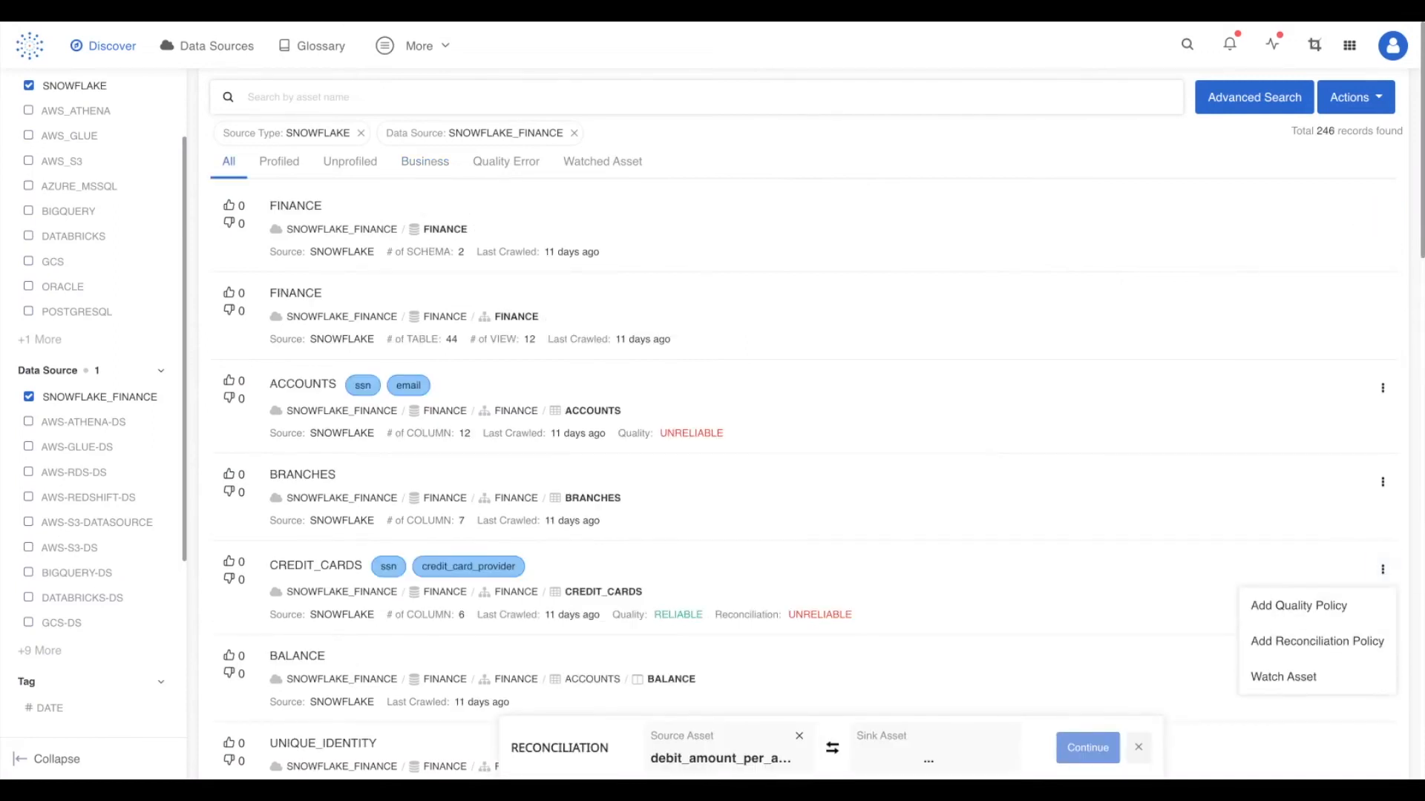
{"action": "left_click", "coordinate": [1291, 639]}
{"action": "left_click", "coordinate": [1088, 748]}
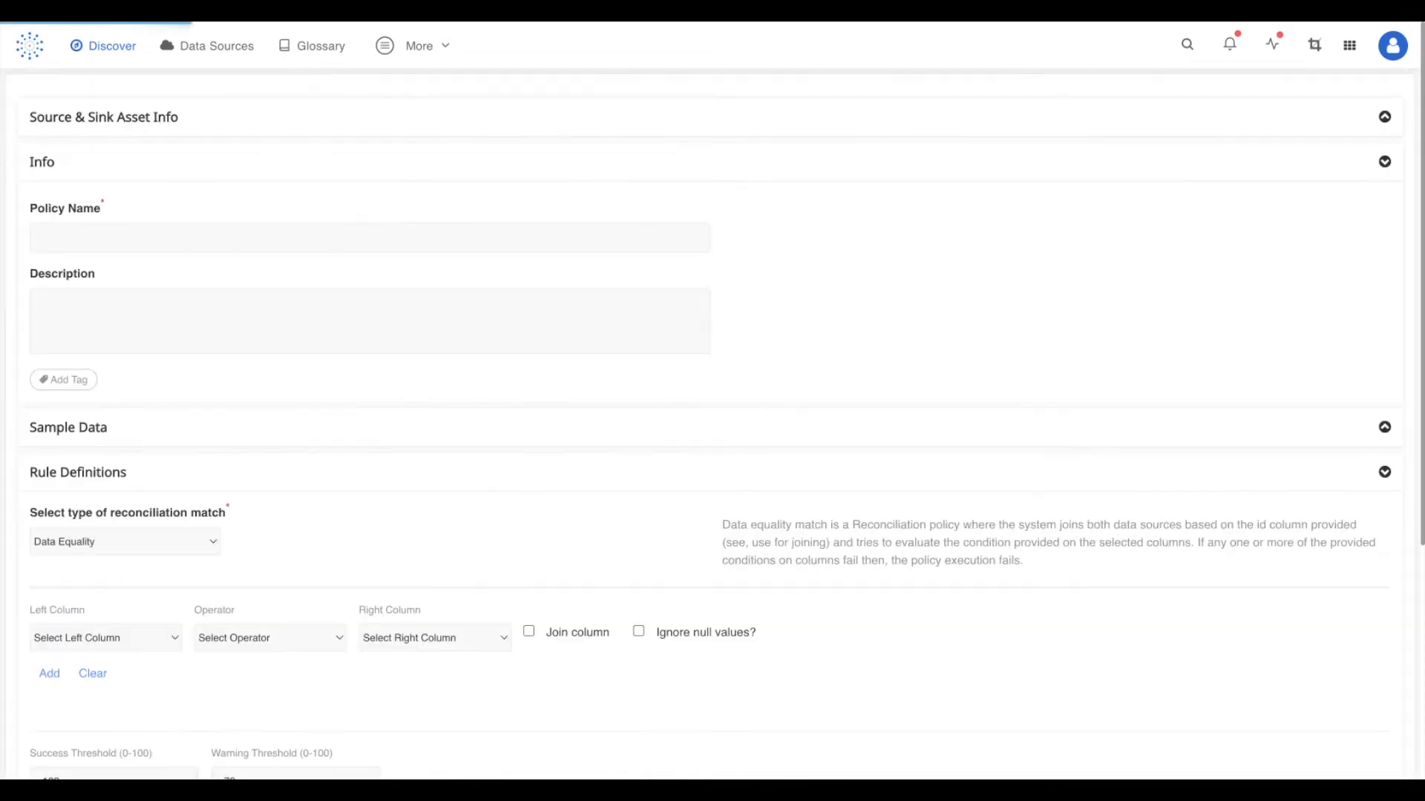
Name the reconciliation policy check_creditcard_max_limit_violation.
{"action": "left_click", "coordinate": [236, 304]}
{"action": "type", "text": "check_cred"}
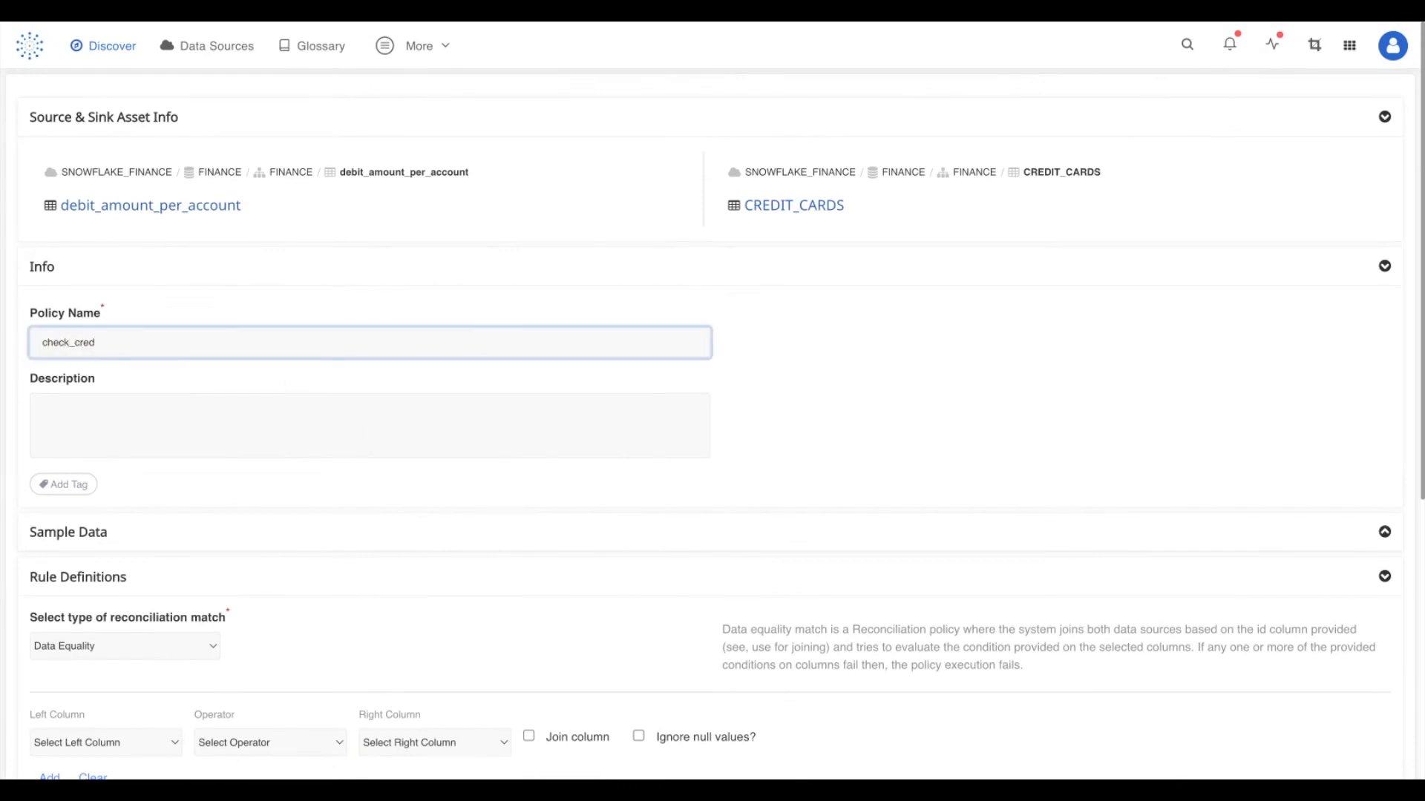
{"action": "type", "text": "itcard_max_limit_violation"}
Add a data equality rule matching FROM_ACC_ID Equal ACC_ID, marked as the join column.
{"action": "scroll", "coordinate": [223, 416], "scroll_direction": "down", "scroll_amount": 5}
{"action": "scroll", "coordinate": [713, 425], "scroll_direction": "down", "scroll_amount": 2}
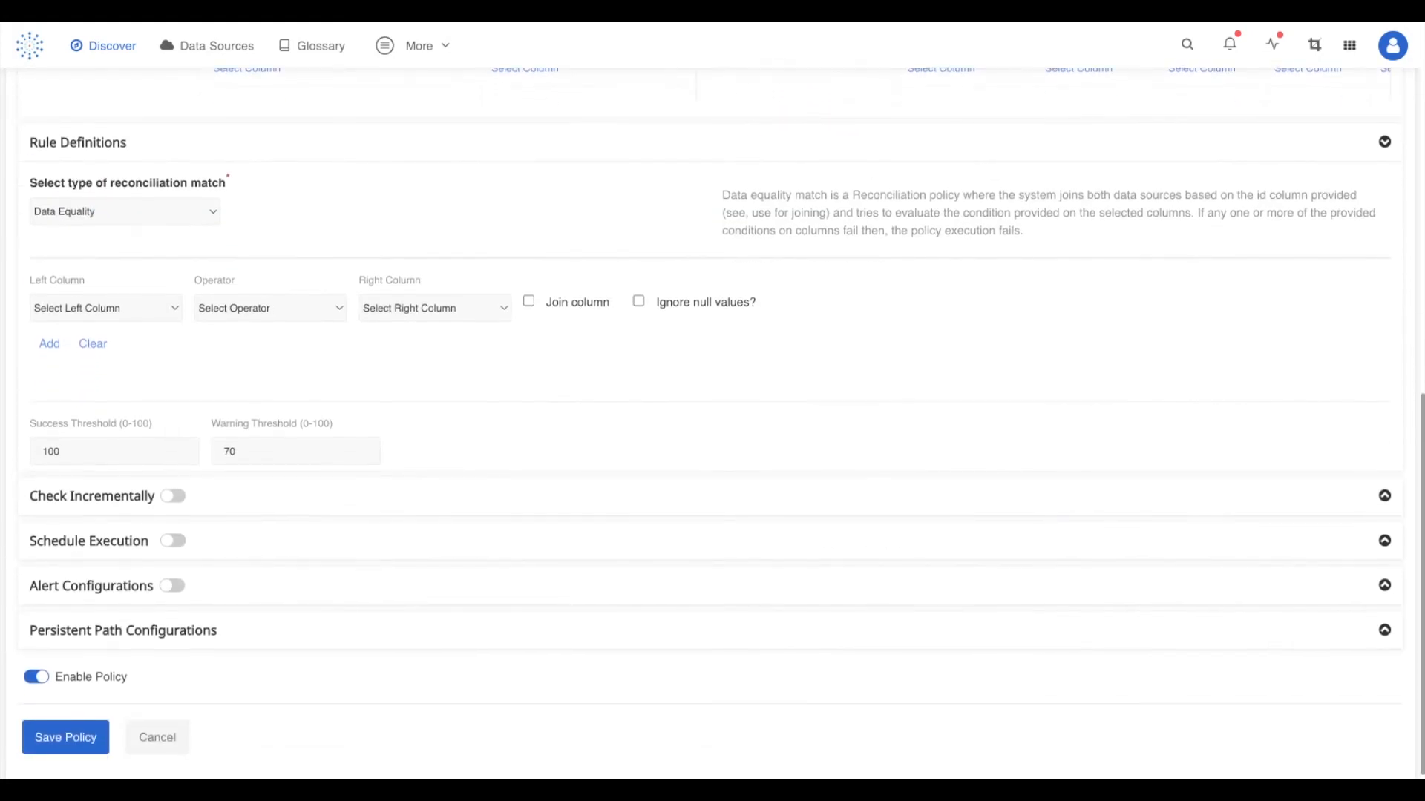
{"action": "left_click", "coordinate": [105, 308]}
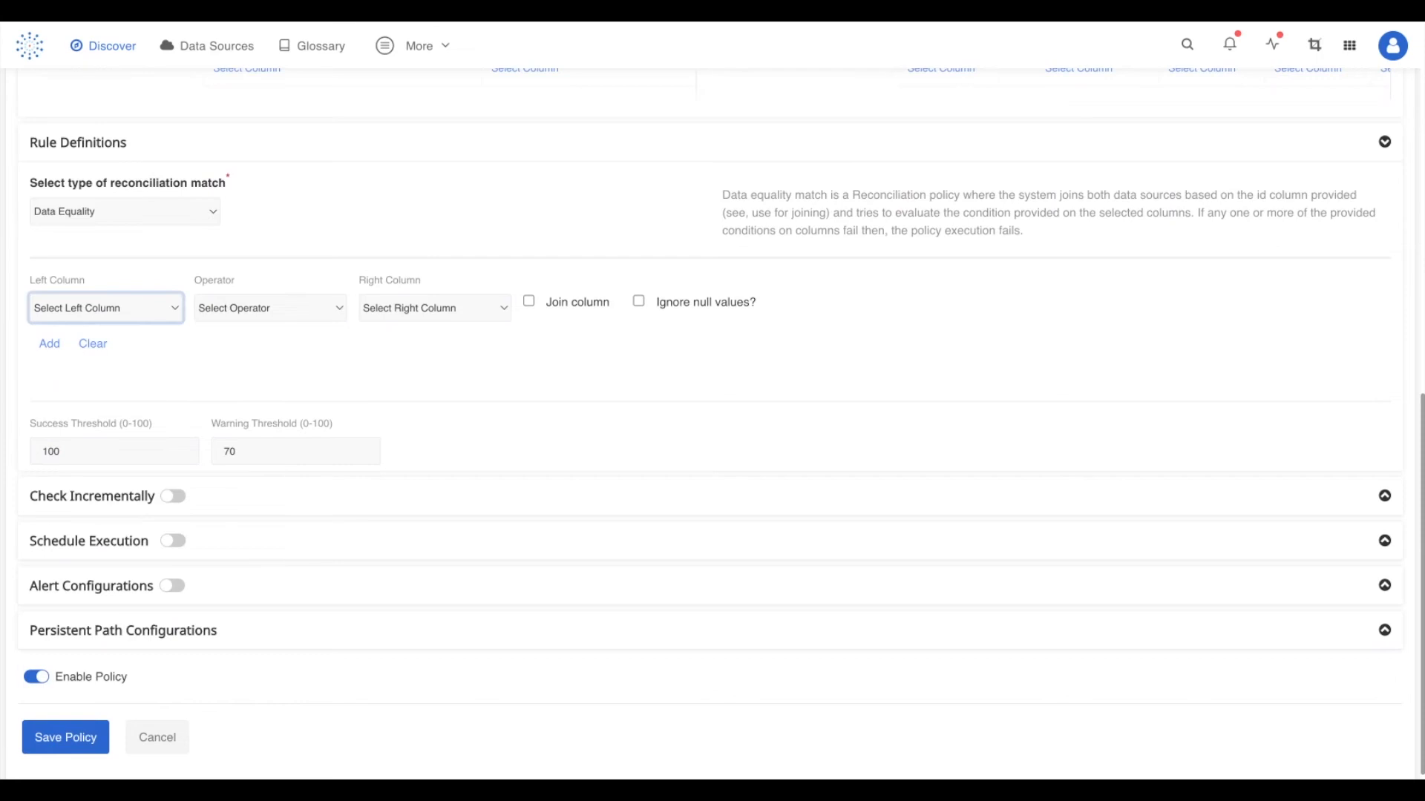
{"action": "left_click", "coordinate": [82, 334]}
{"action": "left_click", "coordinate": [270, 308]}
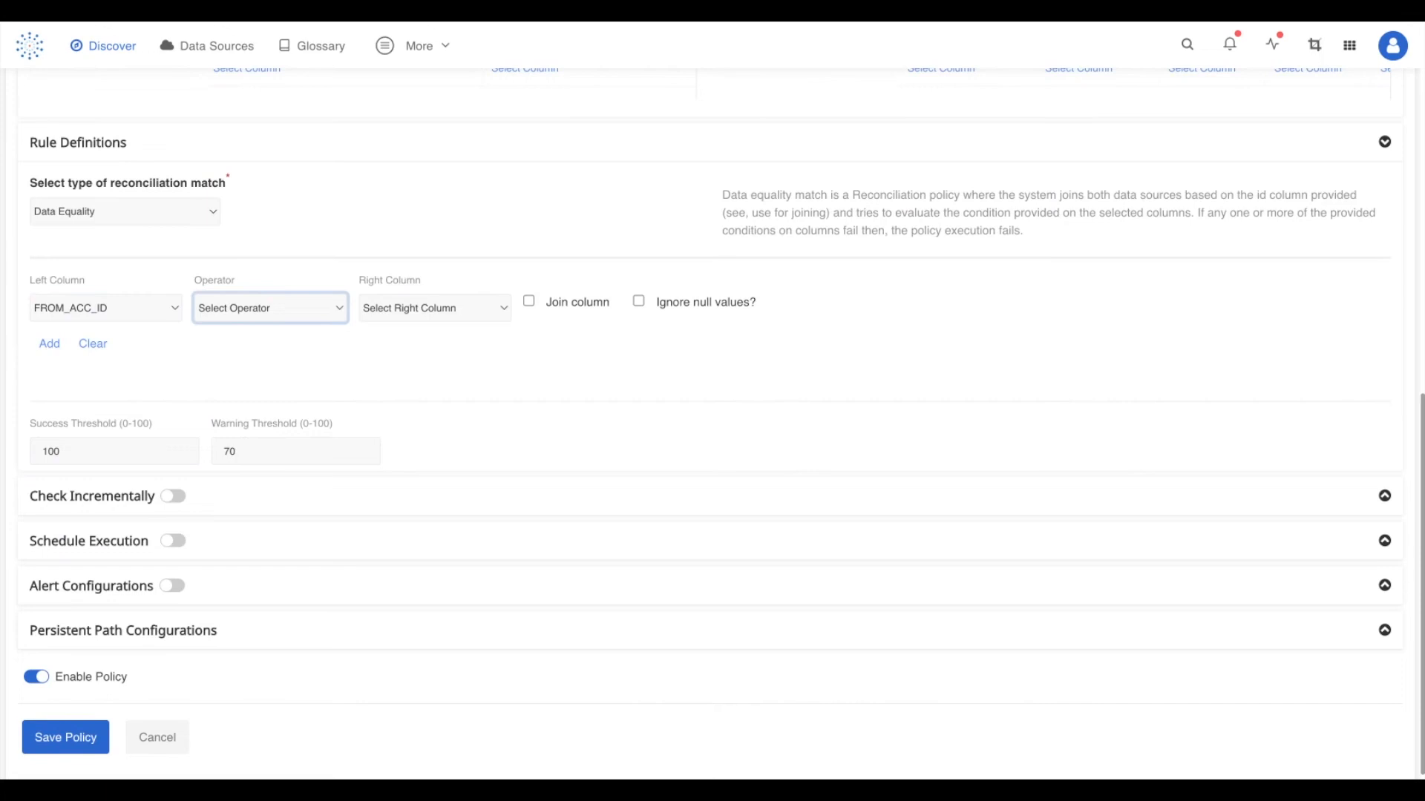
{"action": "left_click", "coordinate": [237, 331]}
{"action": "left_click", "coordinate": [435, 308]}
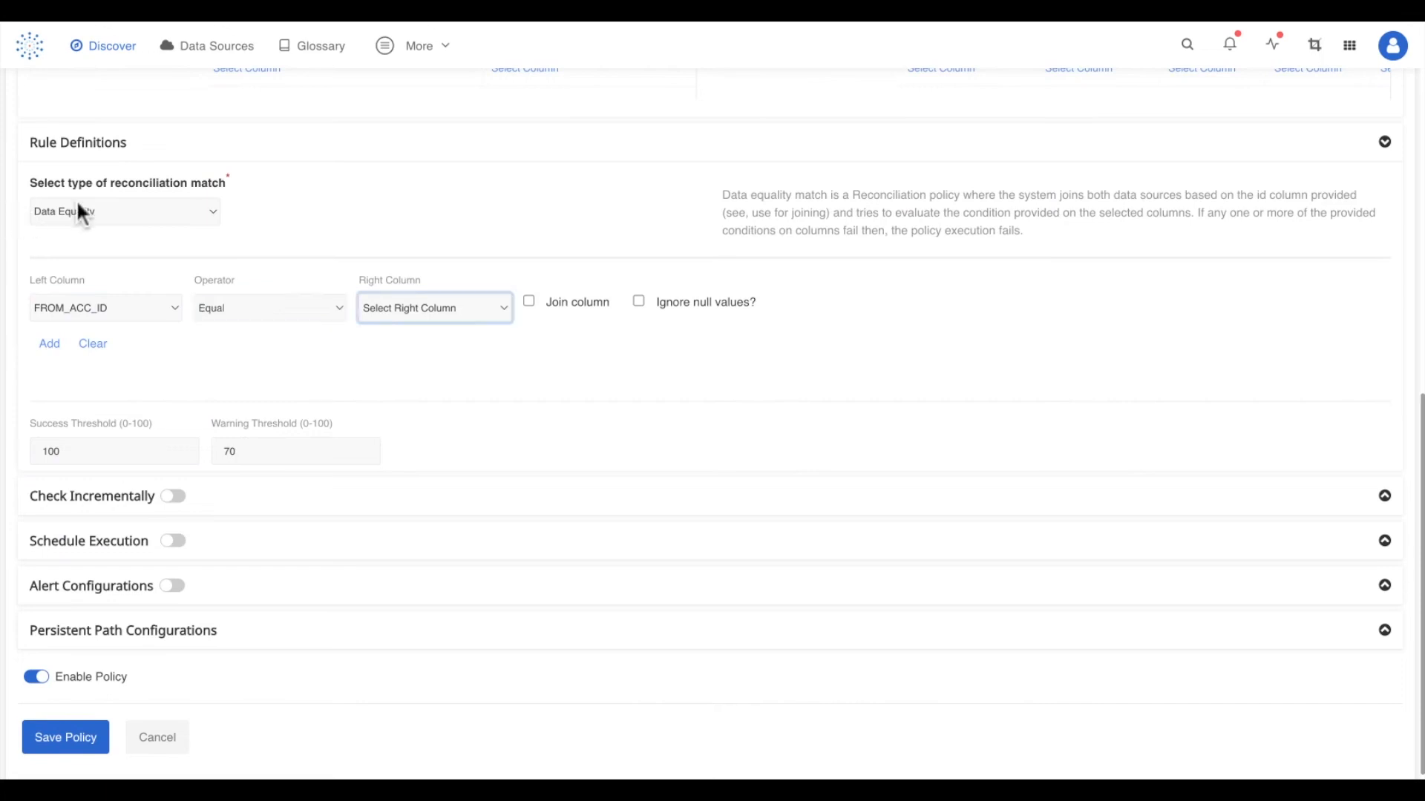
{"action": "left_click", "coordinate": [401, 331]}
{"action": "left_click", "coordinate": [528, 301]}
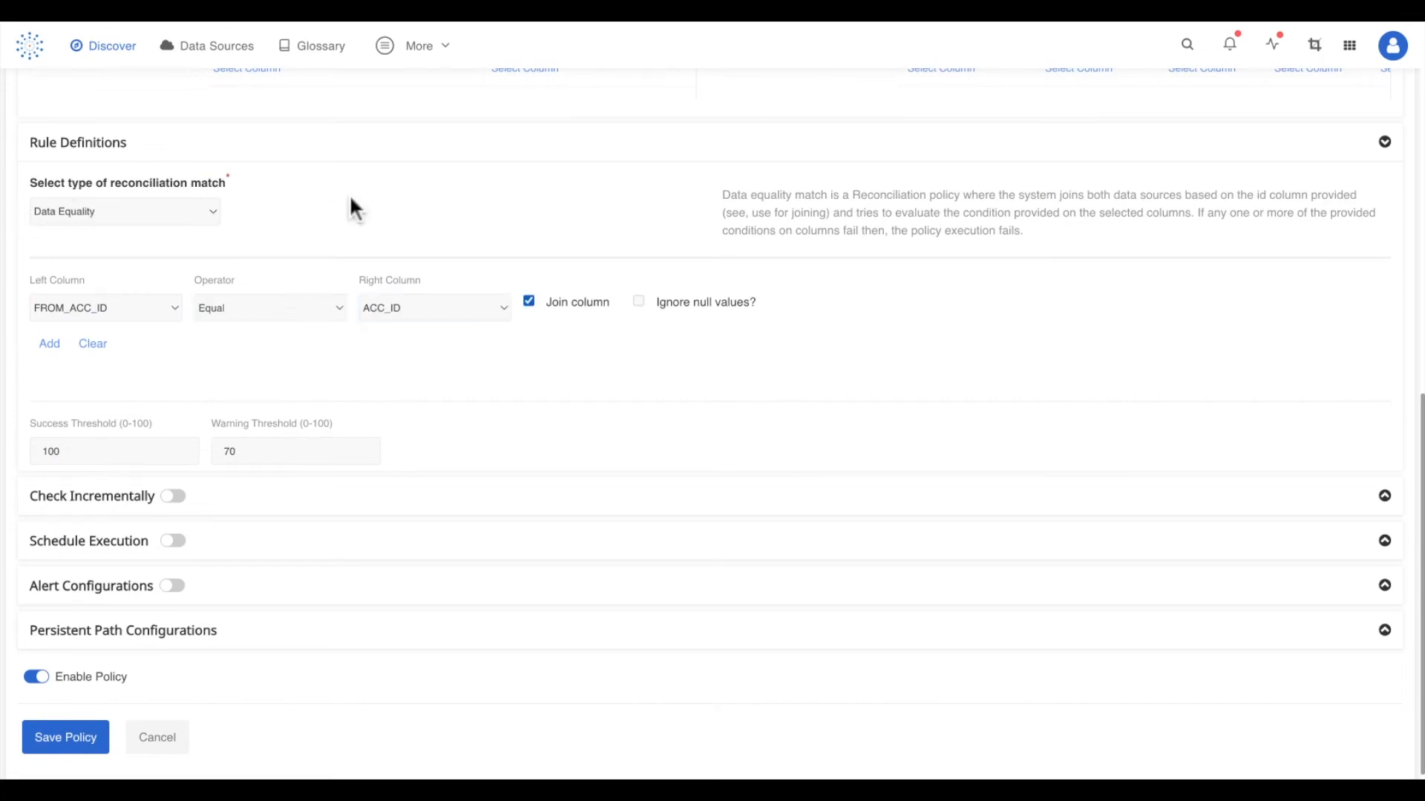
{"action": "left_click", "coordinate": [49, 344]}
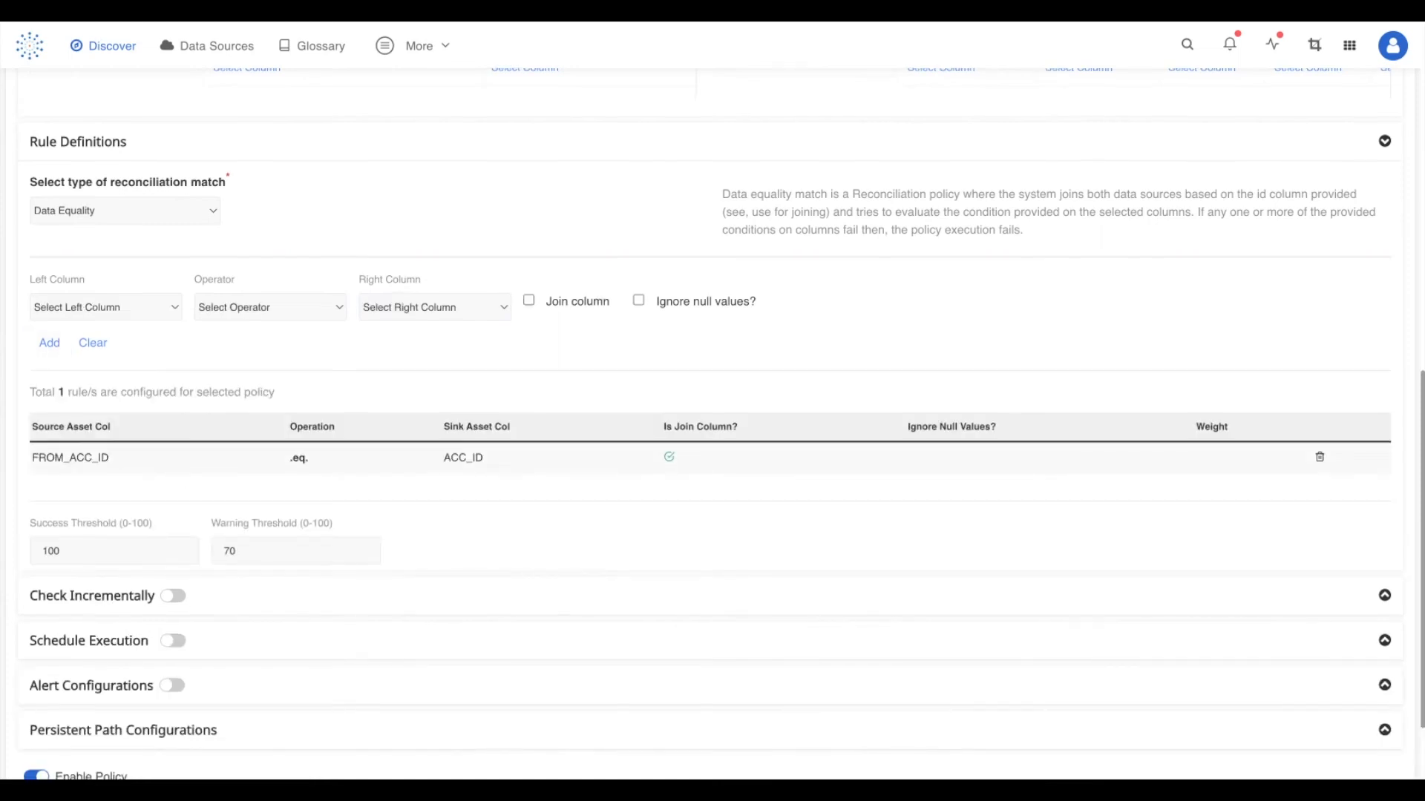
Add a second rule requiring TOTAL_DEBIT to be Less Than Or Equal to LIMIT.
{"action": "scroll", "coordinate": [712, 423], "scroll_direction": "down", "scroll_amount": 1}
{"action": "left_click", "coordinate": [106, 281]}
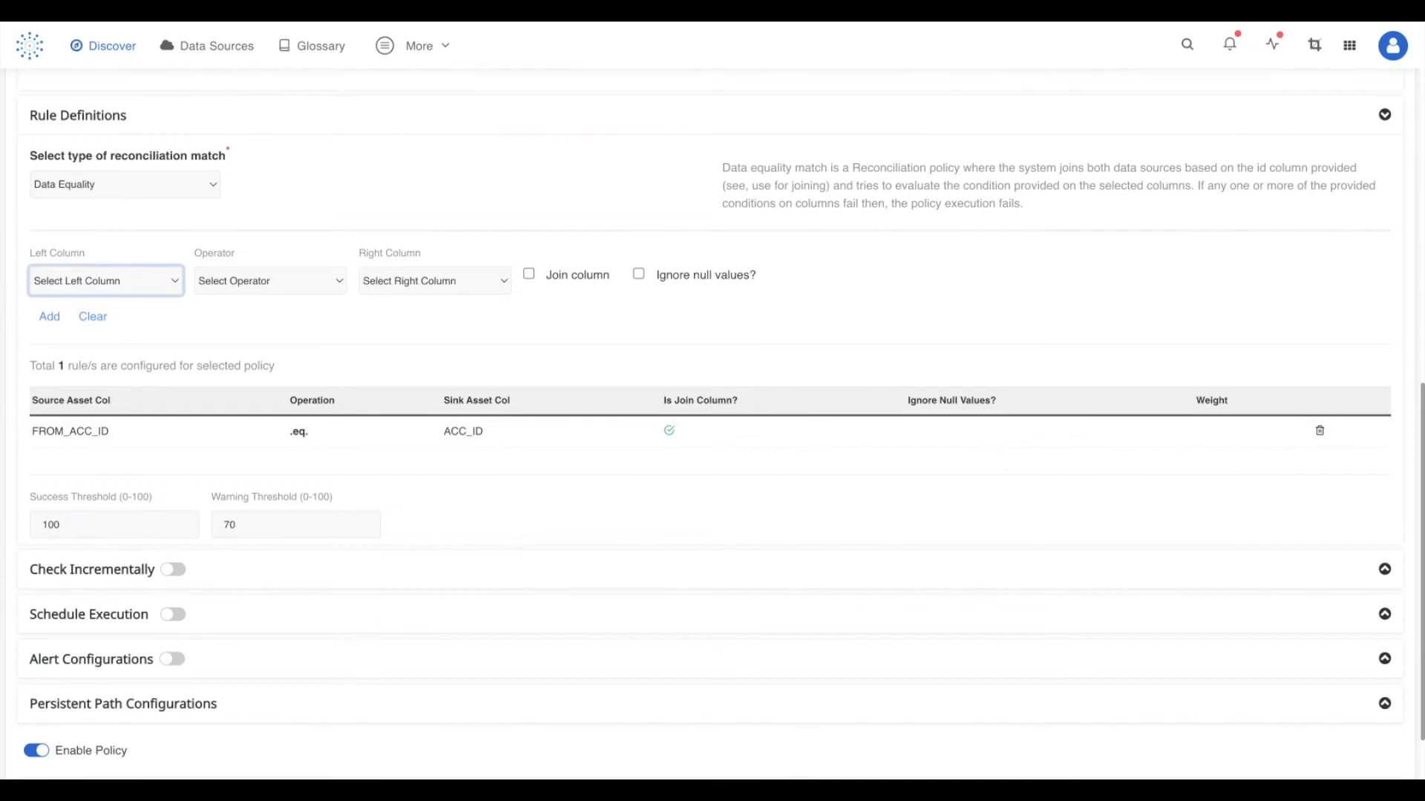
{"action": "left_click", "coordinate": [105, 282]}
{"action": "left_click", "coordinate": [270, 281]}
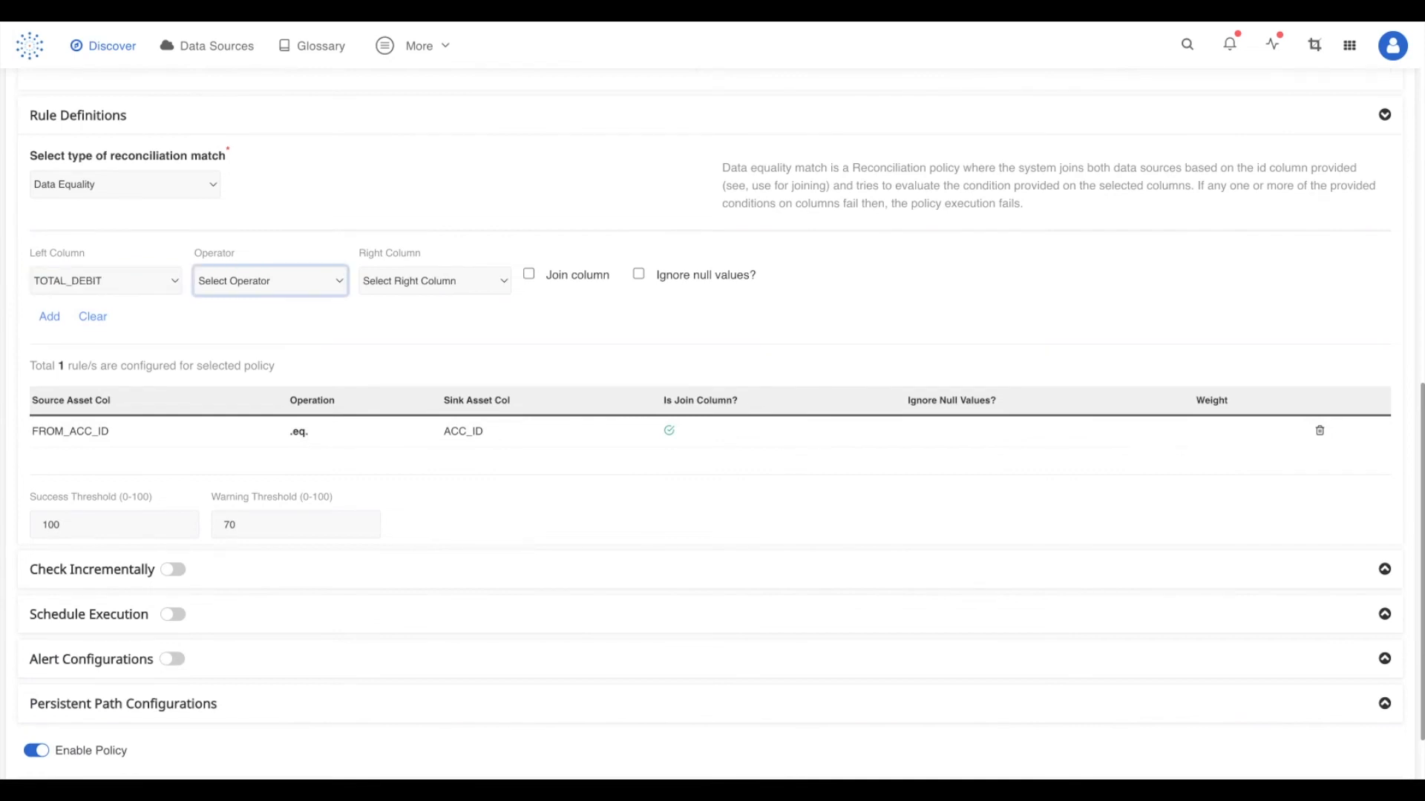
{"action": "left_click", "coordinate": [270, 282]}
{"action": "left_click", "coordinate": [435, 281]}
{"action": "left_click", "coordinate": [435, 282]}
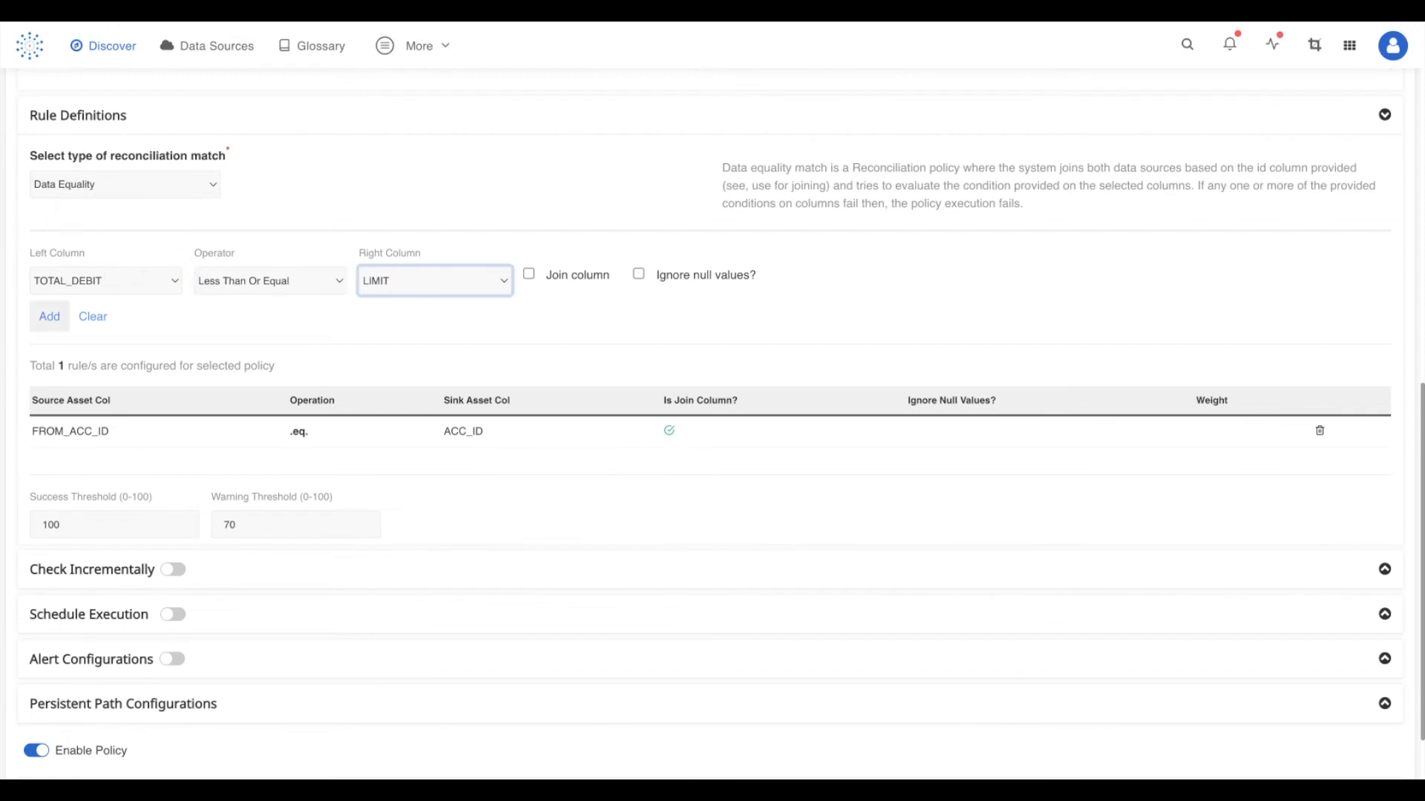
{"action": "left_click", "coordinate": [49, 316]}
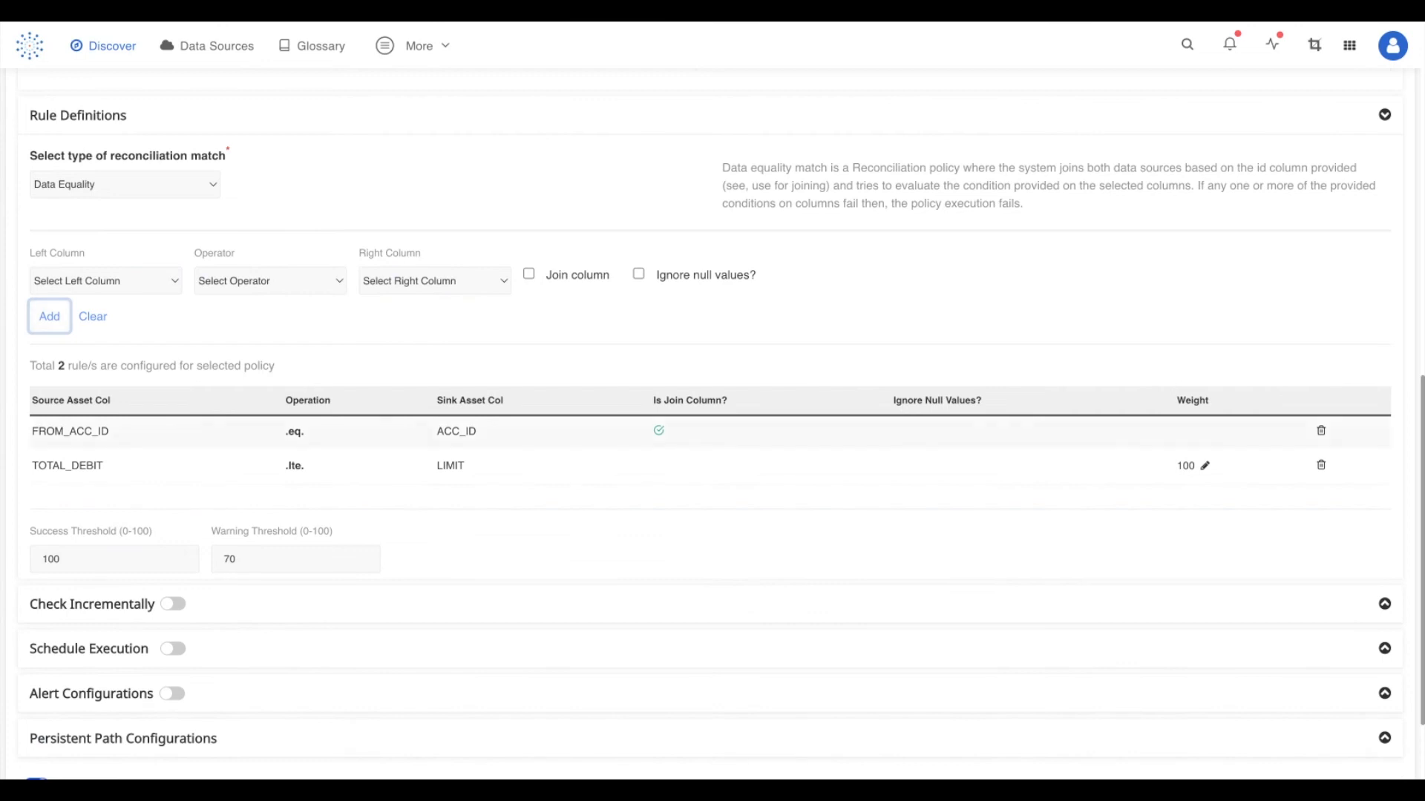
Set the policy's warning threshold to 95.
{"action": "scroll", "coordinate": [710, 423], "scroll_direction": "down", "scroll_amount": 2}
{"action": "left_click", "coordinate": [295, 459]}
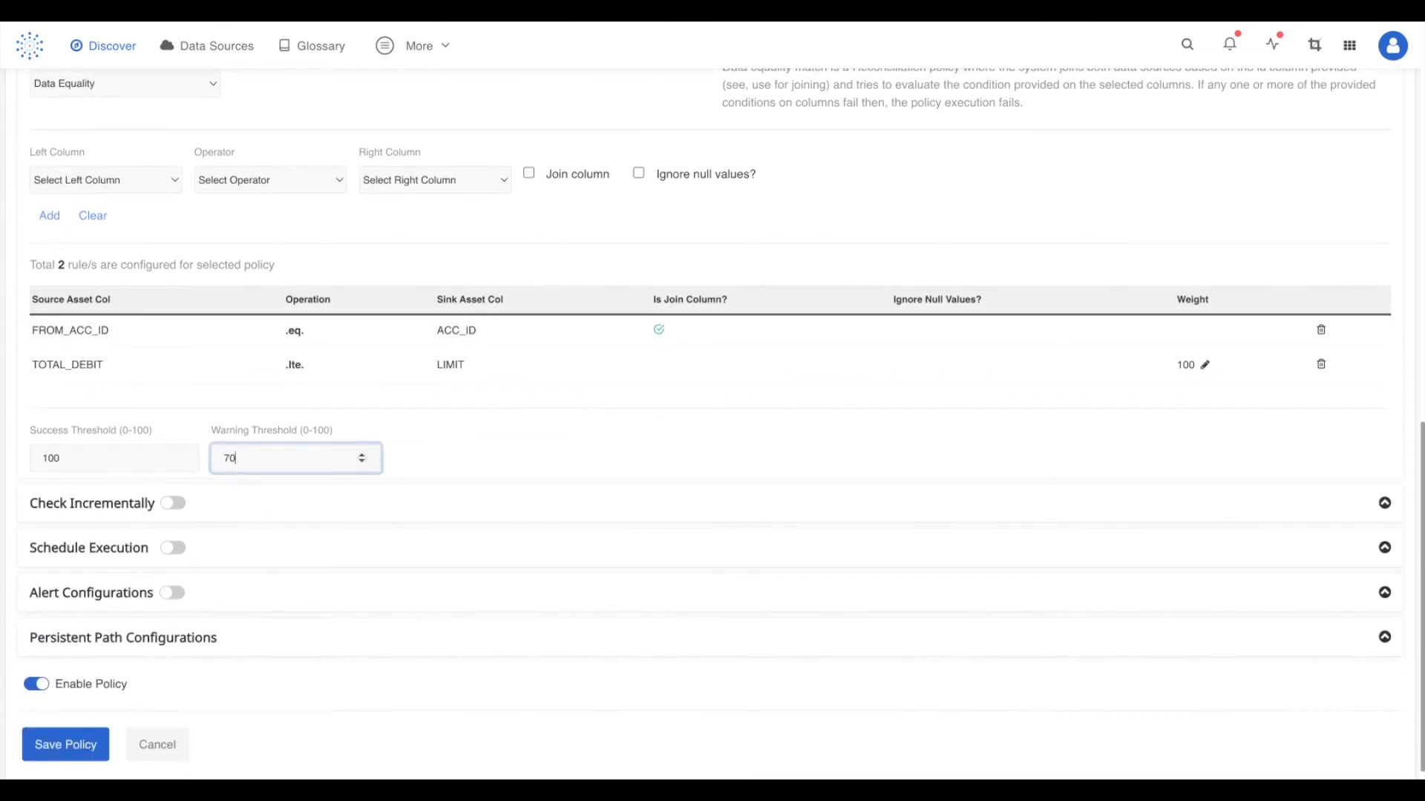
{"action": "key", "text": "Up"}
{"action": "key", "text": "Up"}
{"action": "key", "text": "Up"}
{"action": "key", "text": "BackSpace"}
{"action": "key", "text": "BackSpace"}
{"action": "type", "text": "95"}
Examine the policy's schedule execution frequency and the alert level and email notification options.
{"action": "left_click", "coordinate": [1384, 548]}
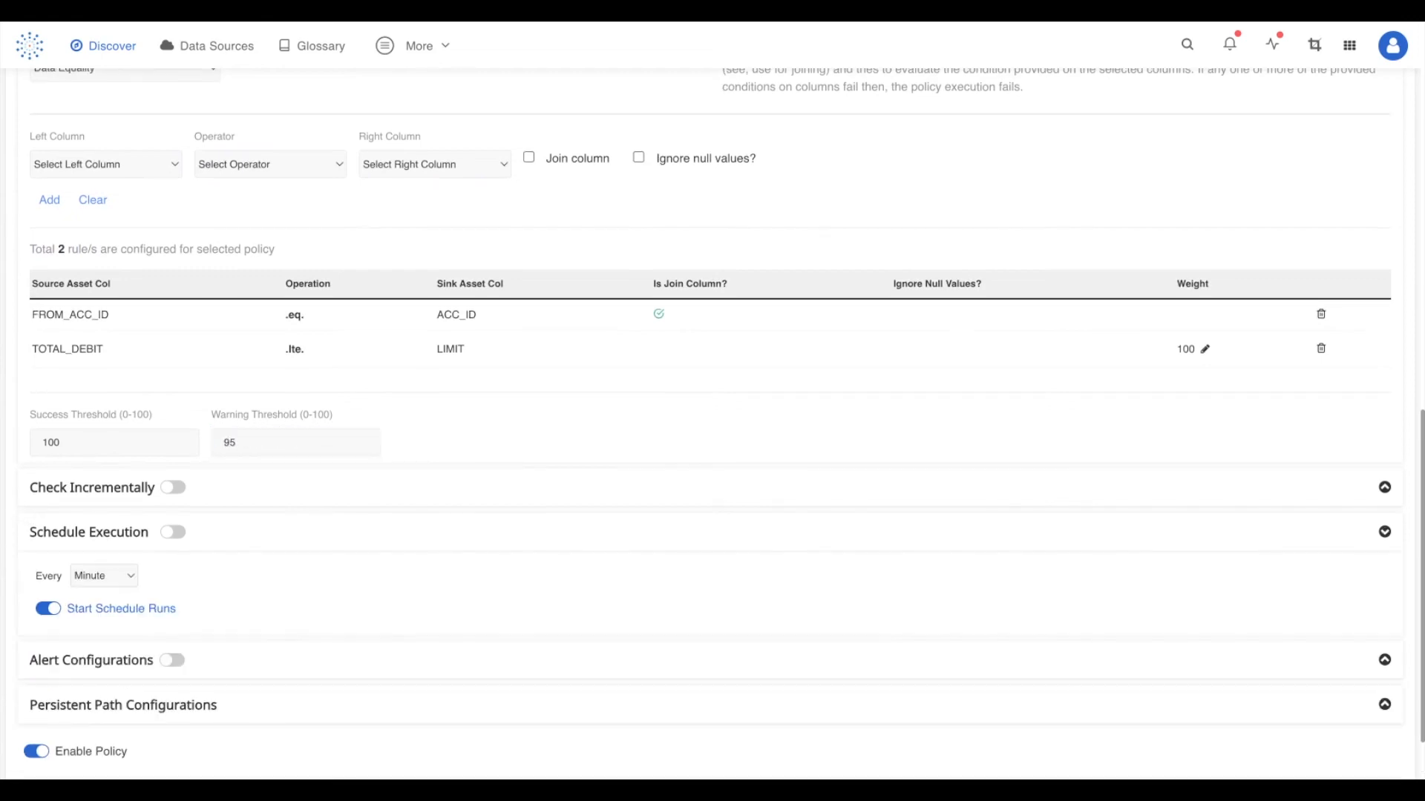
{"action": "left_click", "coordinate": [103, 576]}
{"action": "left_click", "coordinate": [1385, 660]}
{"action": "scroll", "coordinate": [710, 423], "scroll_direction": "down", "scroll_amount": 2}
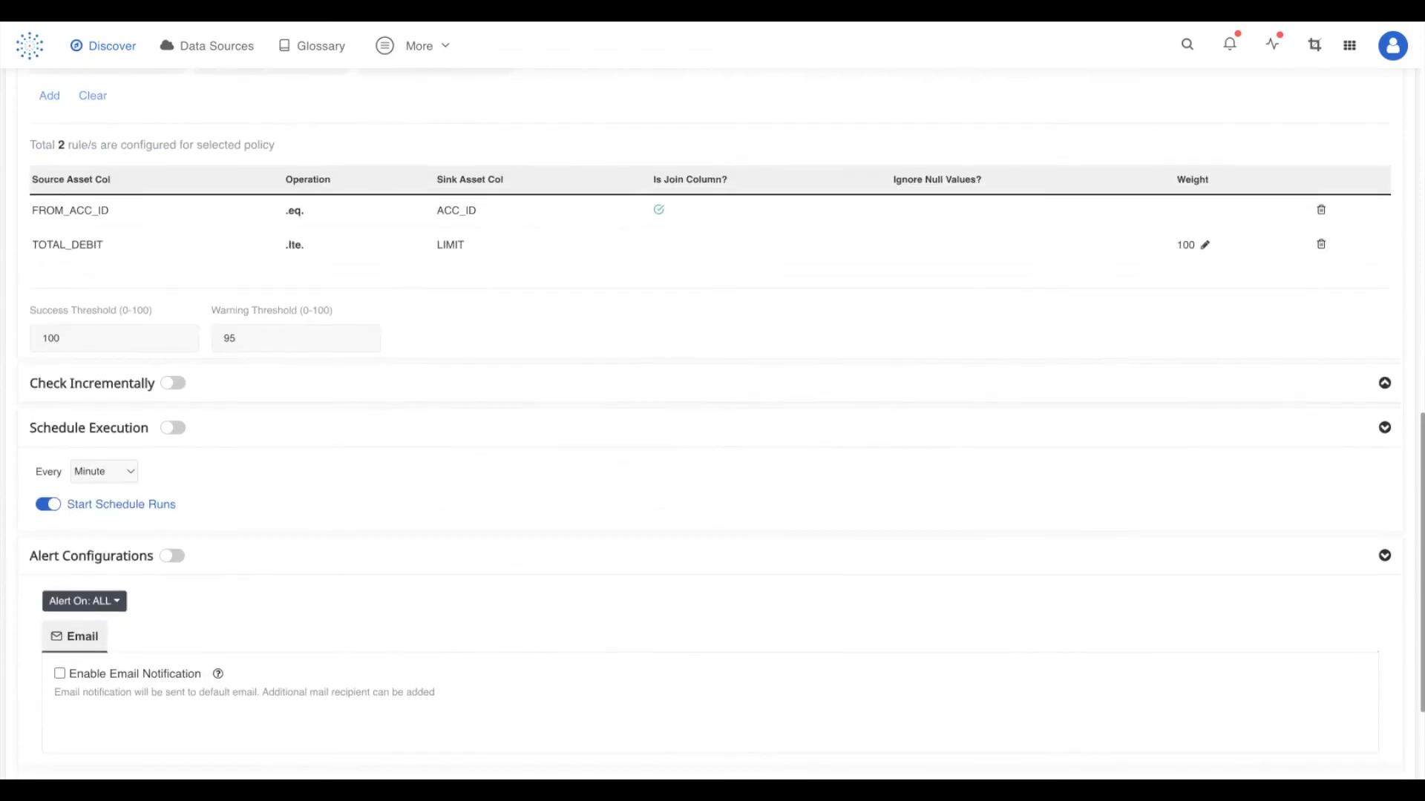
{"action": "left_click", "coordinate": [85, 563]}
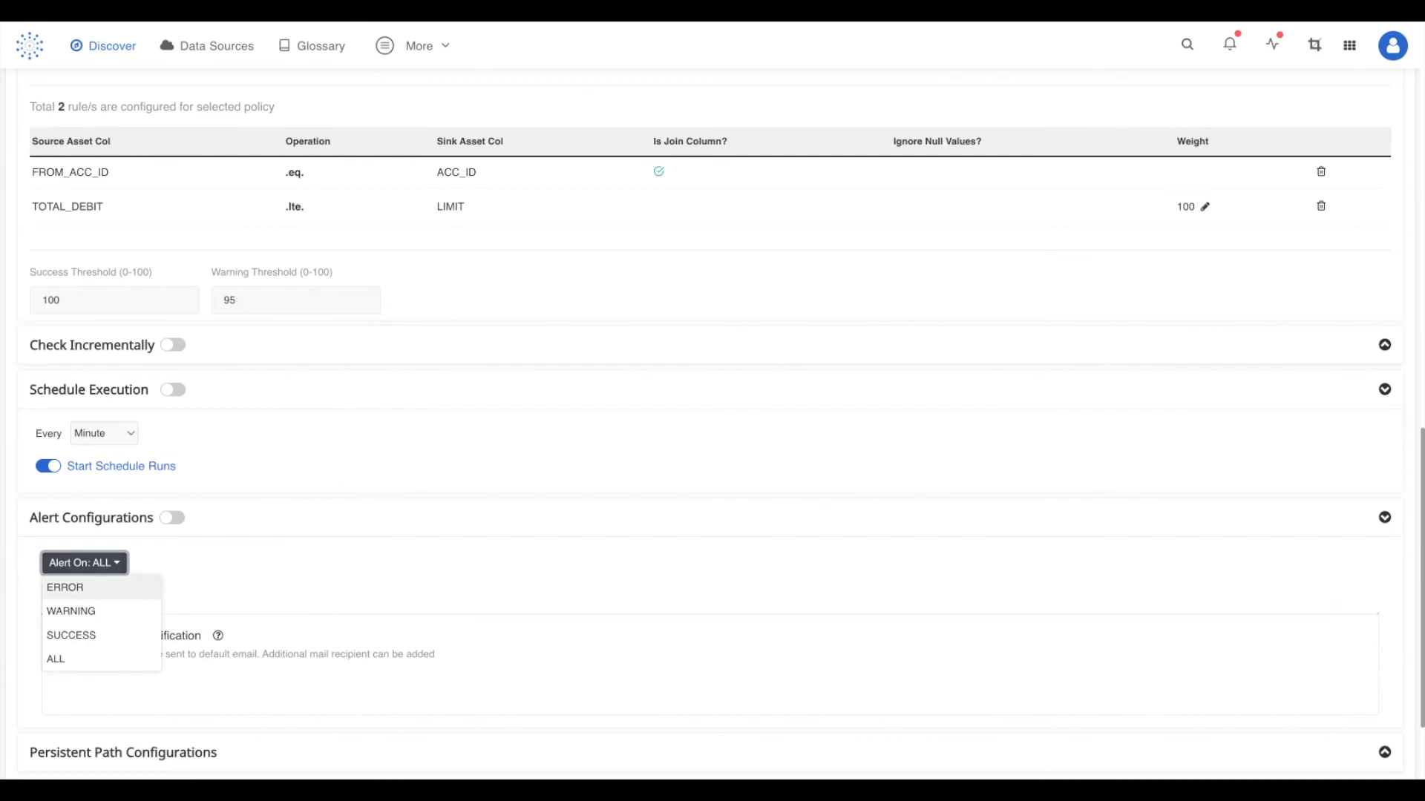
{"action": "left_click", "coordinate": [245, 683]}
{"action": "scroll", "coordinate": [245, 682], "scroll_direction": "down", "scroll_amount": 2}
{"action": "scroll", "coordinate": [710, 423], "scroll_direction": "down", "scroll_amount": 1}
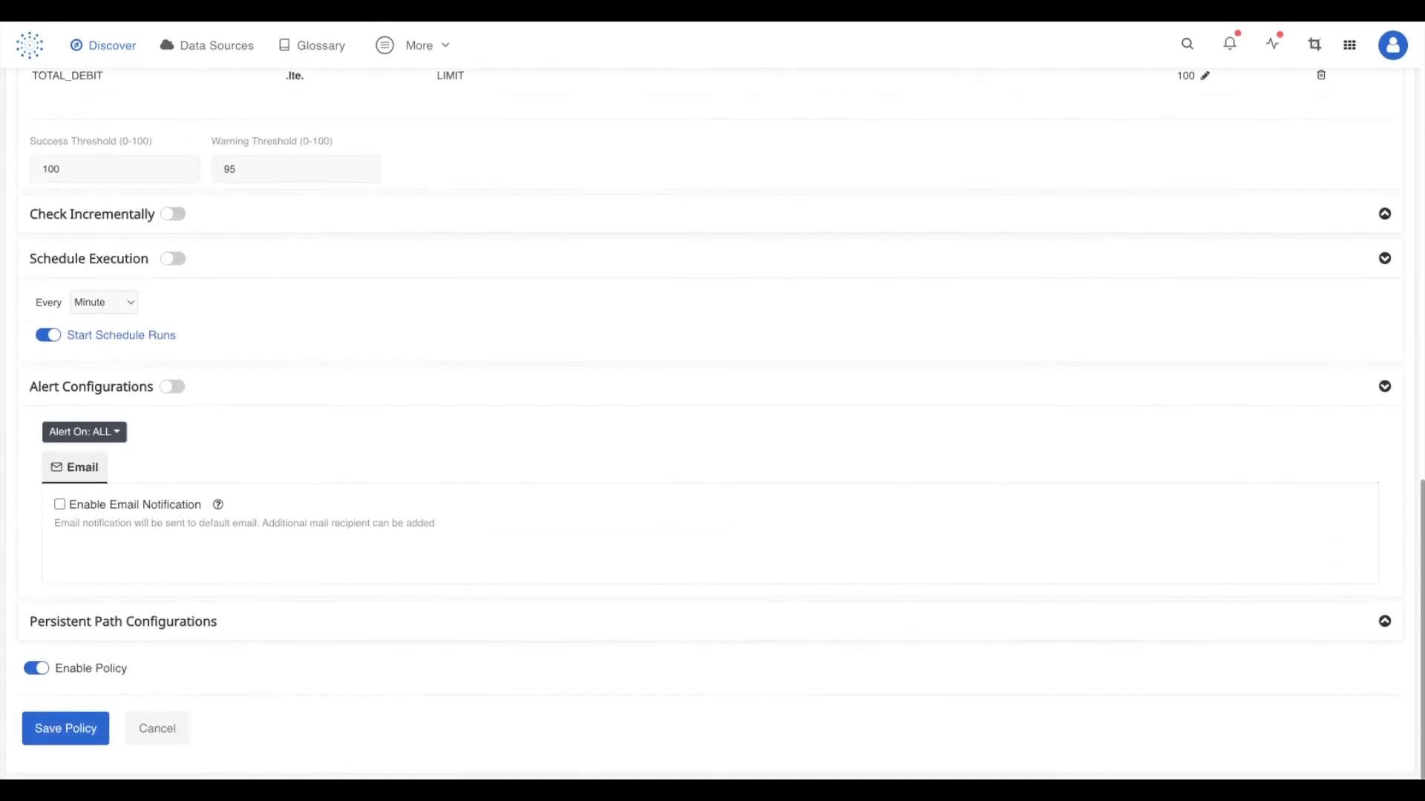
Keep the reconciliation policy enabled and save it.
{"action": "left_click", "coordinate": [37, 669]}
{"action": "left_click", "coordinate": [36, 668]}
{"action": "left_click", "coordinate": [65, 729]}
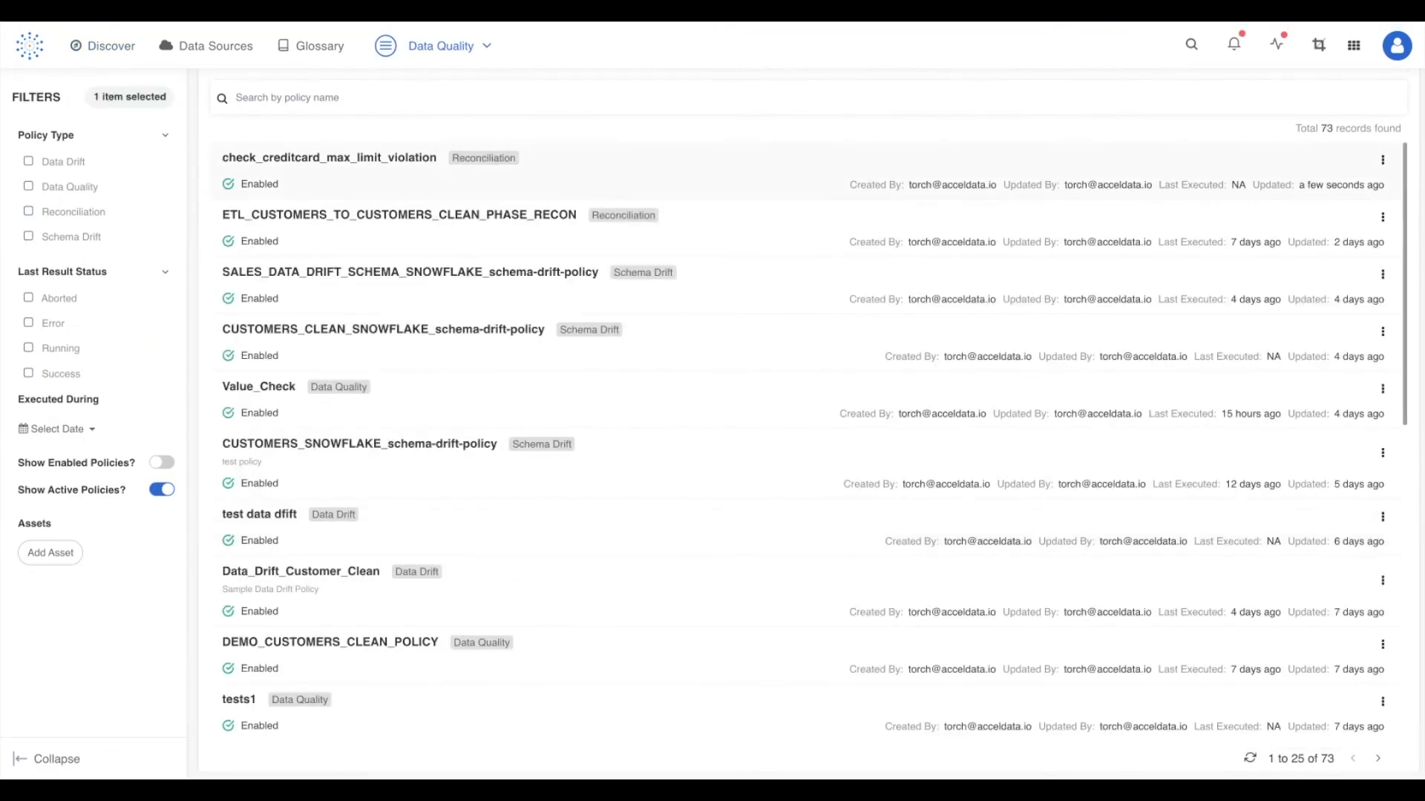
Execute the check_creditcard_max_limit_violation policy from the policy list and confirm the run.
{"action": "left_click", "coordinate": [1382, 161]}
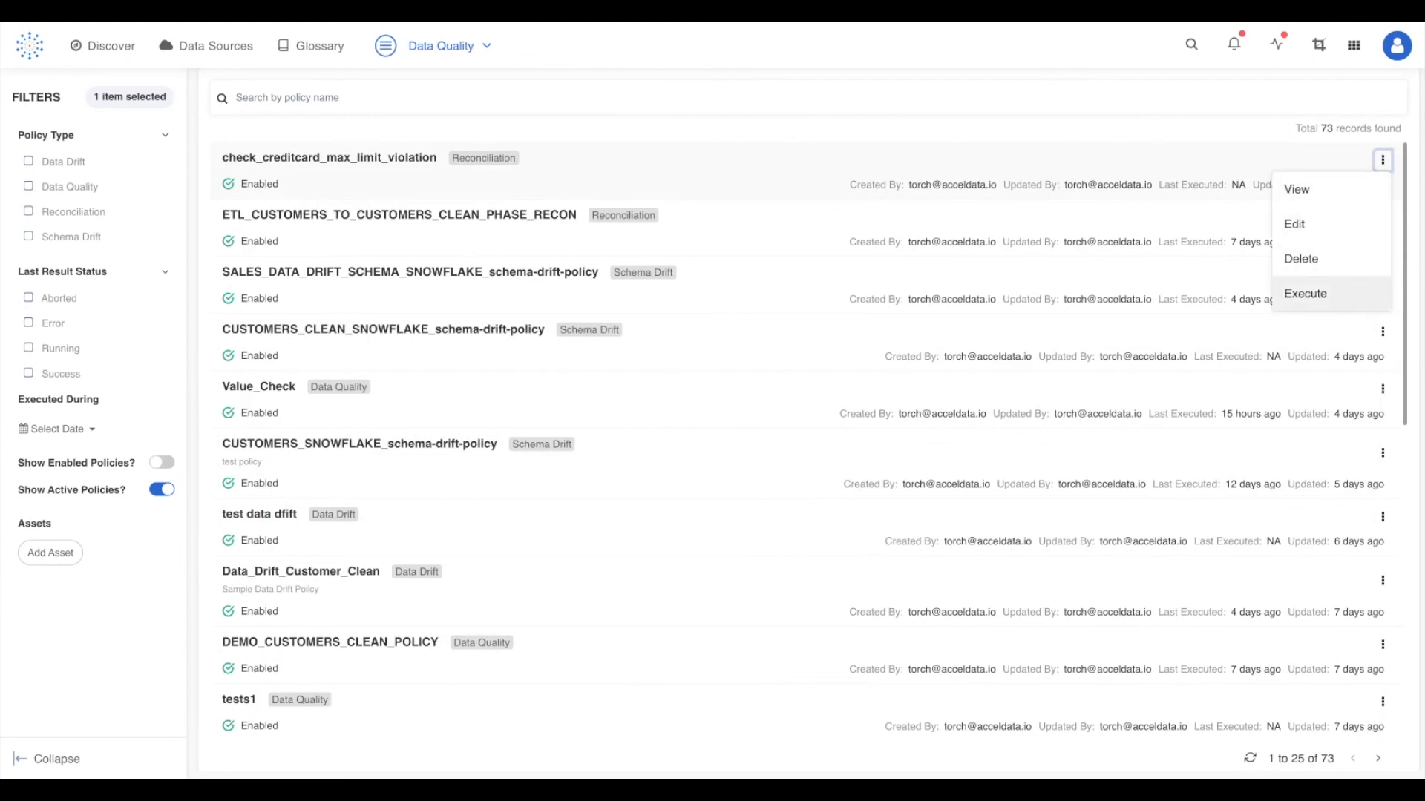
{"action": "left_click", "coordinate": [1304, 293]}
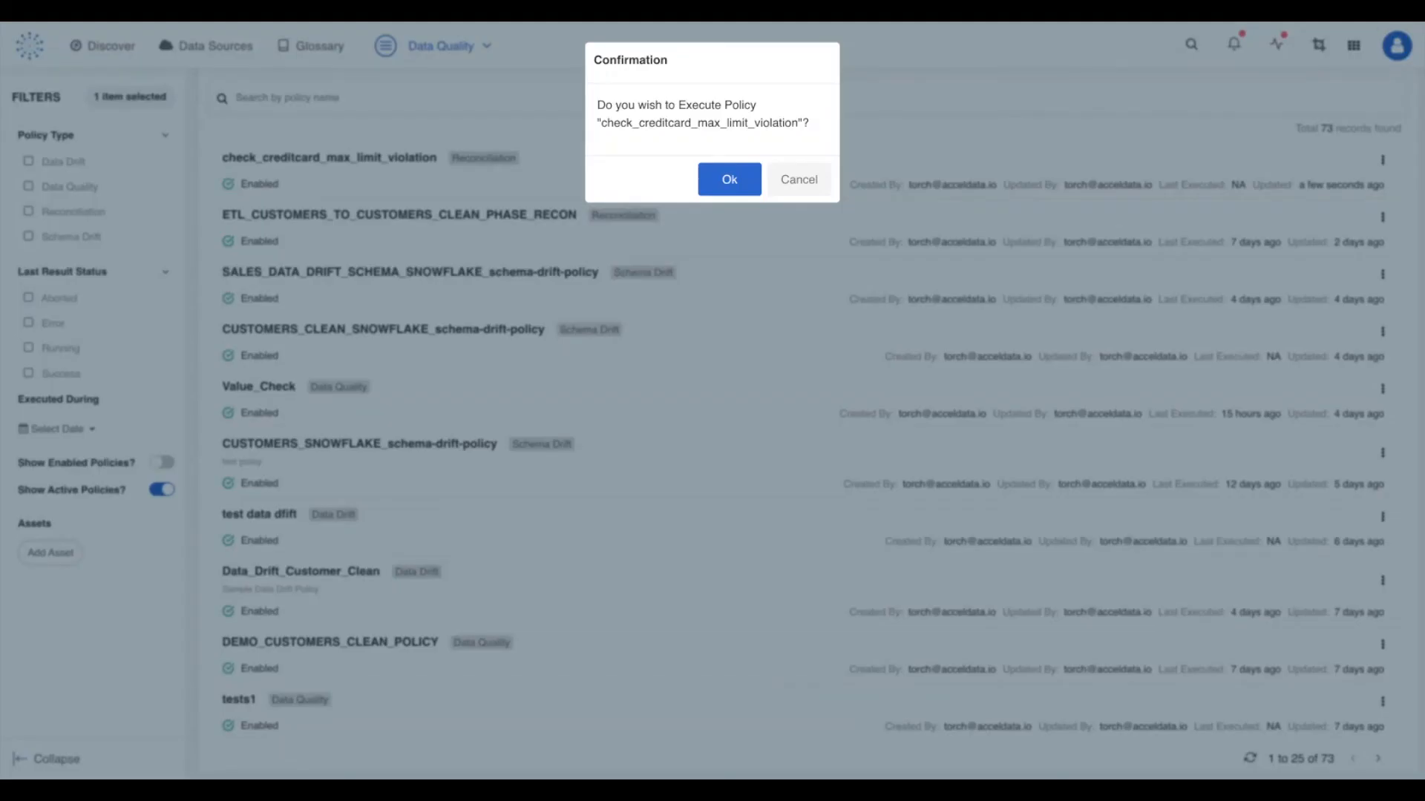
{"action": "left_click", "coordinate": [729, 180]}
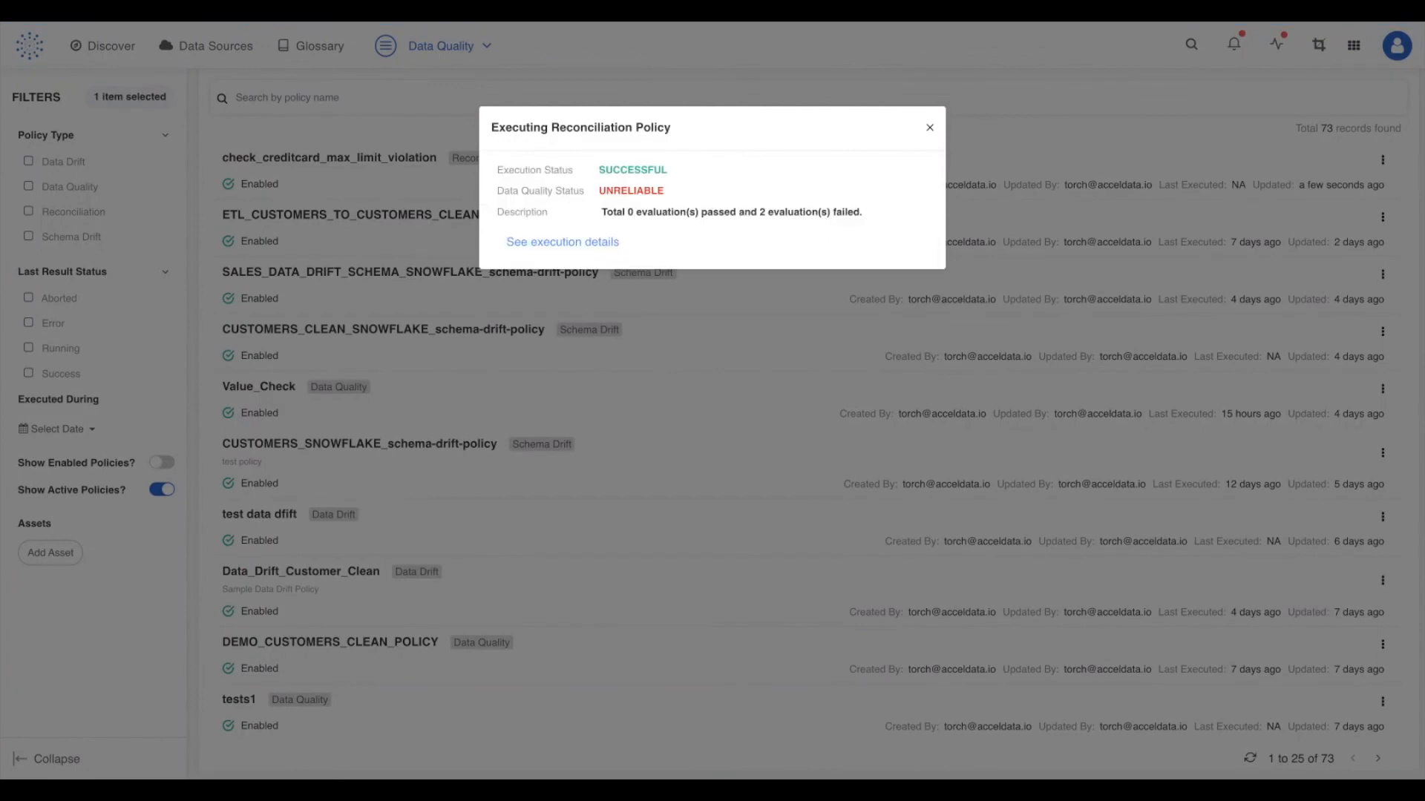
Open the execution details and compare total debit with the card limit in the first two data violation rows.
{"action": "left_click", "coordinate": [562, 242]}
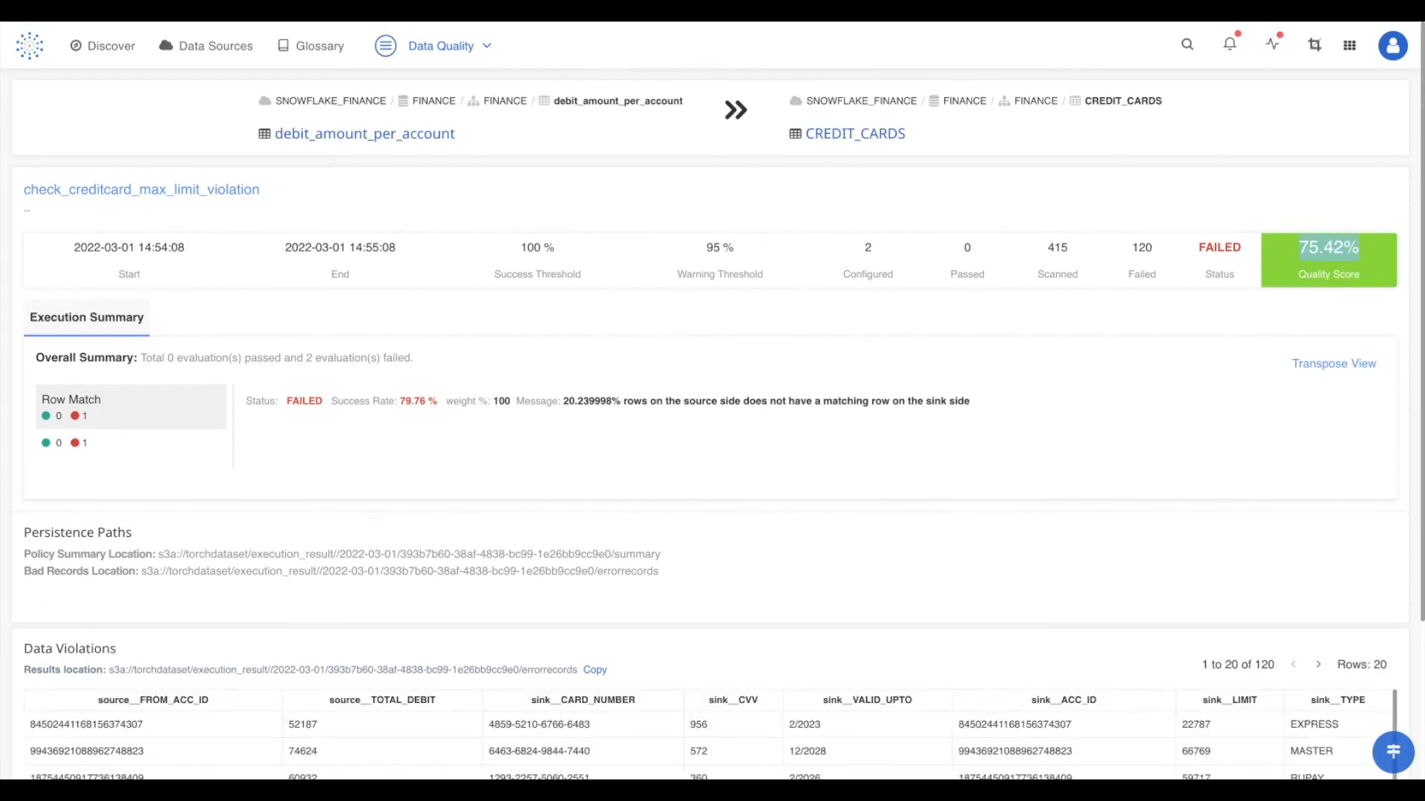
{"action": "scroll", "coordinate": [925, 445], "scroll_direction": "down", "scroll_amount": 3}
{"action": "double_click", "coordinate": [303, 525]}
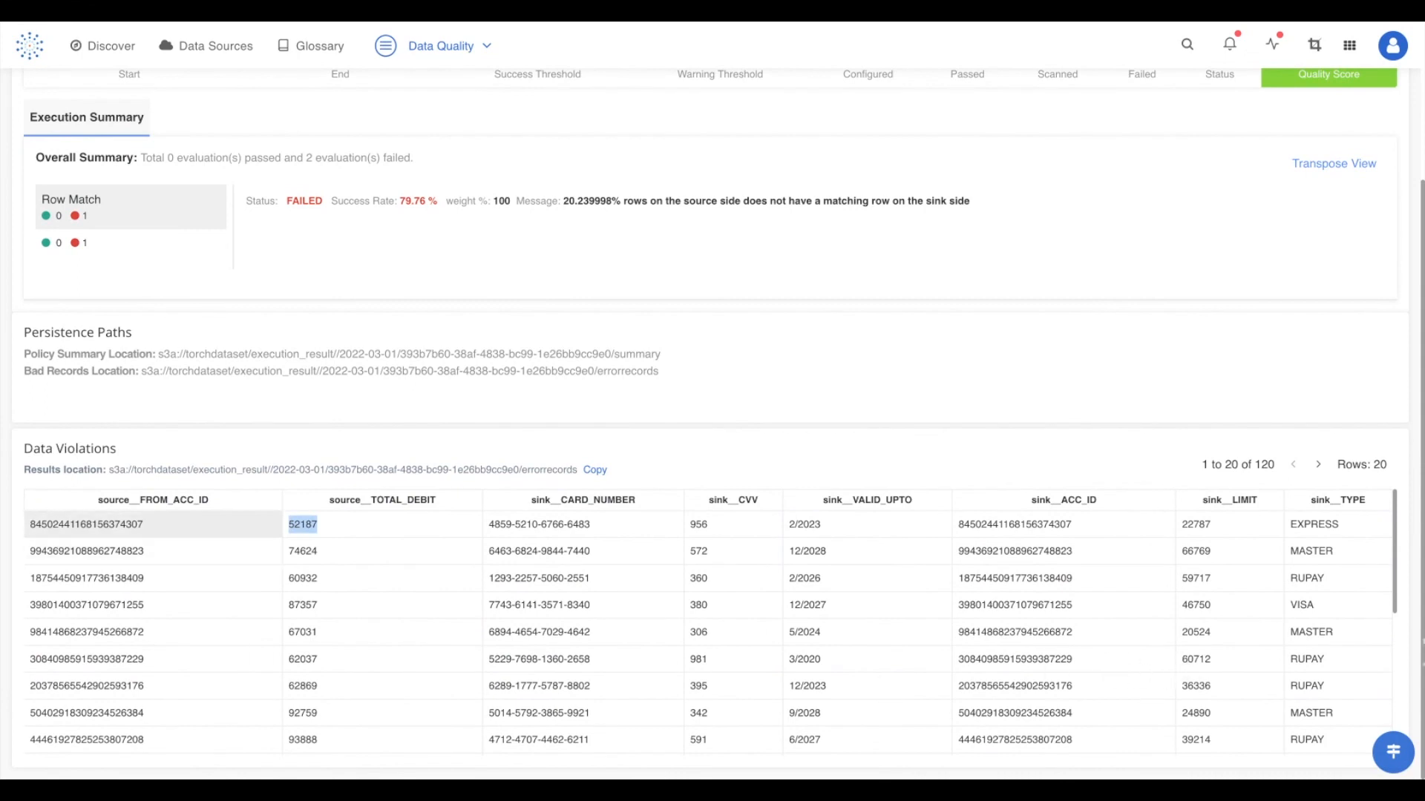
{"action": "double_click", "coordinate": [1195, 525]}
{"action": "left_click", "coordinate": [52, 710]}
{"action": "double_click", "coordinate": [303, 551]}
{"action": "left_click", "coordinate": [1047, 635]}
{"action": "double_click", "coordinate": [1195, 552]}
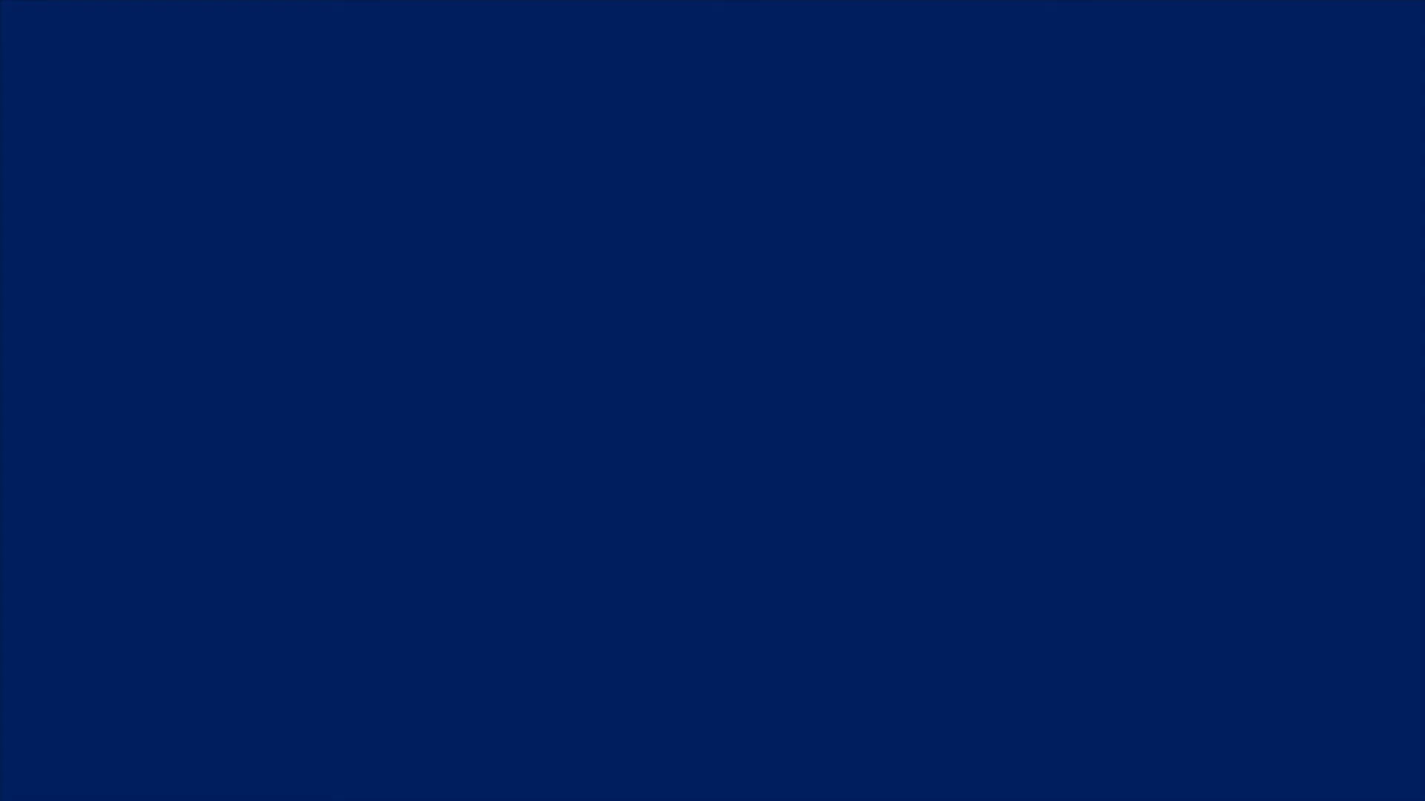